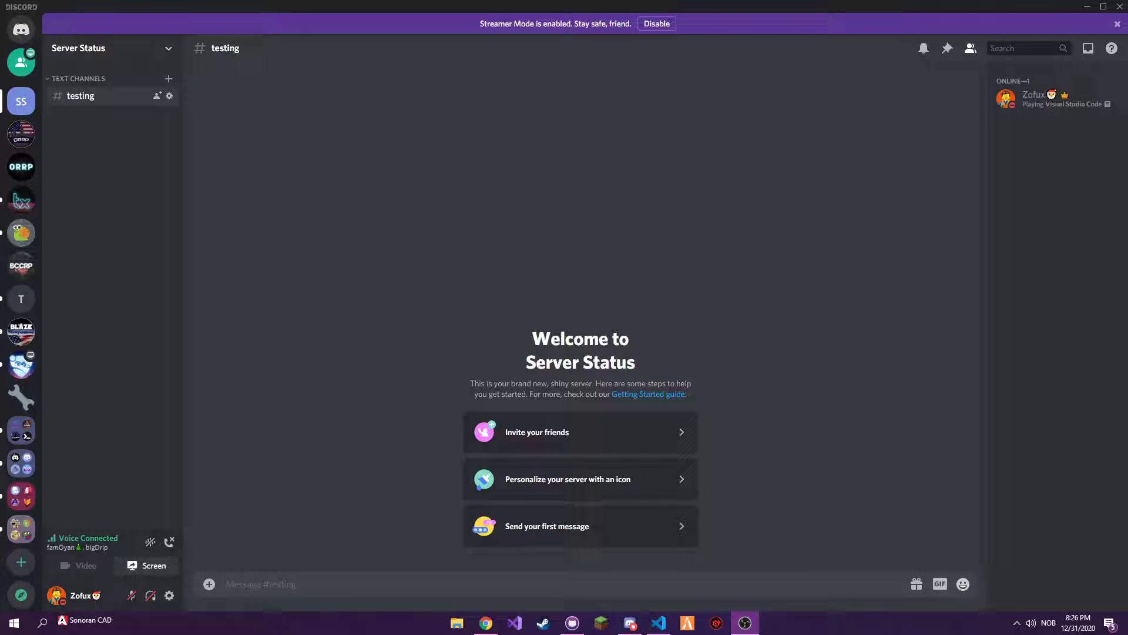
pyautogui.click(1093, 105)
pyautogui.click(1095, 104)
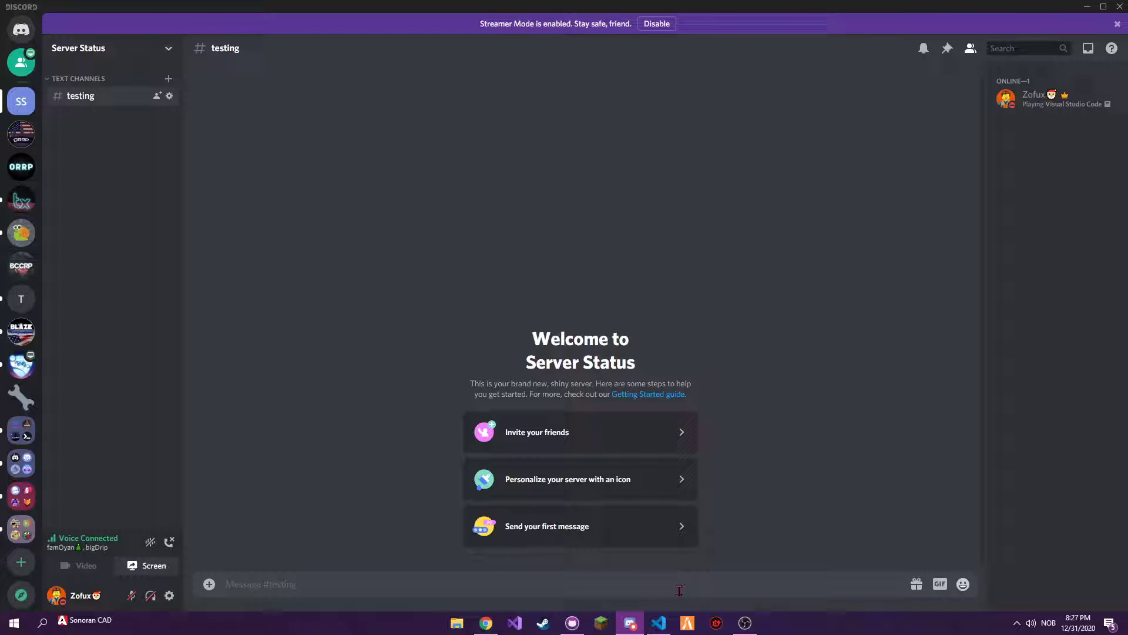
# Switch to Visual Studio Code, open config.json and review the bot token, server name, IP and port entries.
pyautogui.click(659, 624)
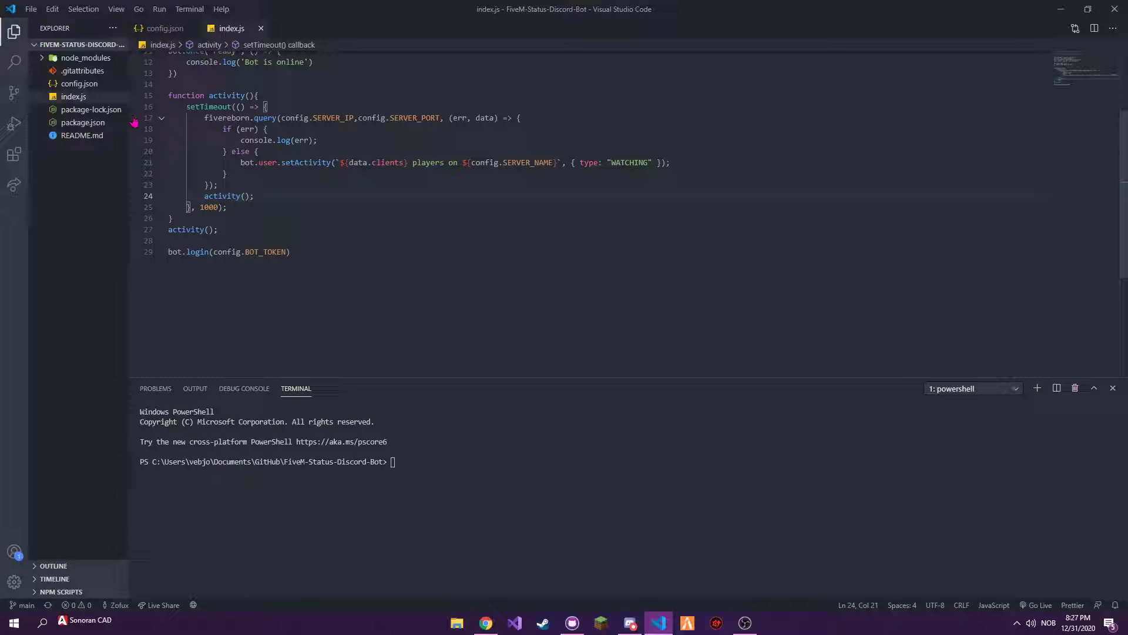
pyautogui.click(82, 84)
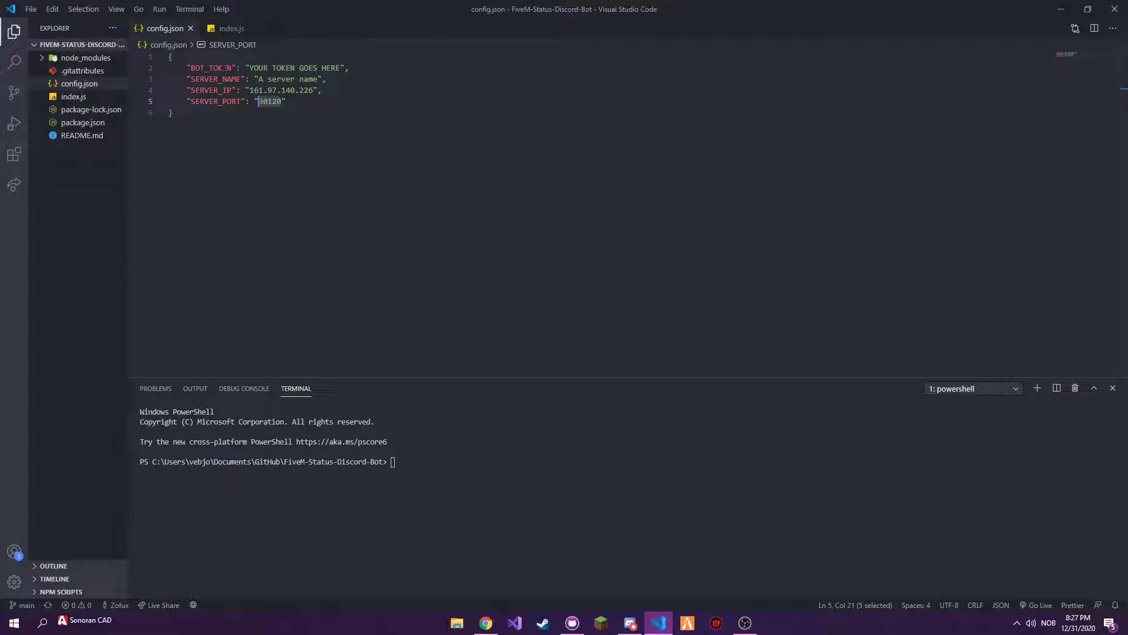
pyautogui.click(295, 101)
pyautogui.moveTo(295, 101); pyautogui.dragTo(155, 69)
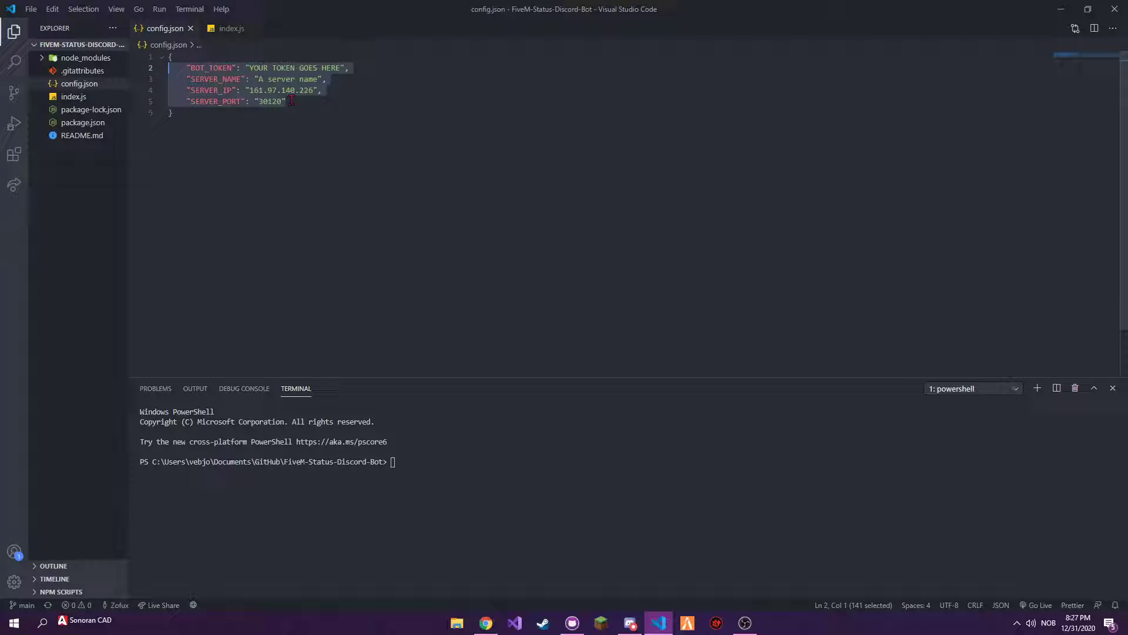
pyautogui.moveTo(292, 101); pyautogui.dragTo(182, 63)
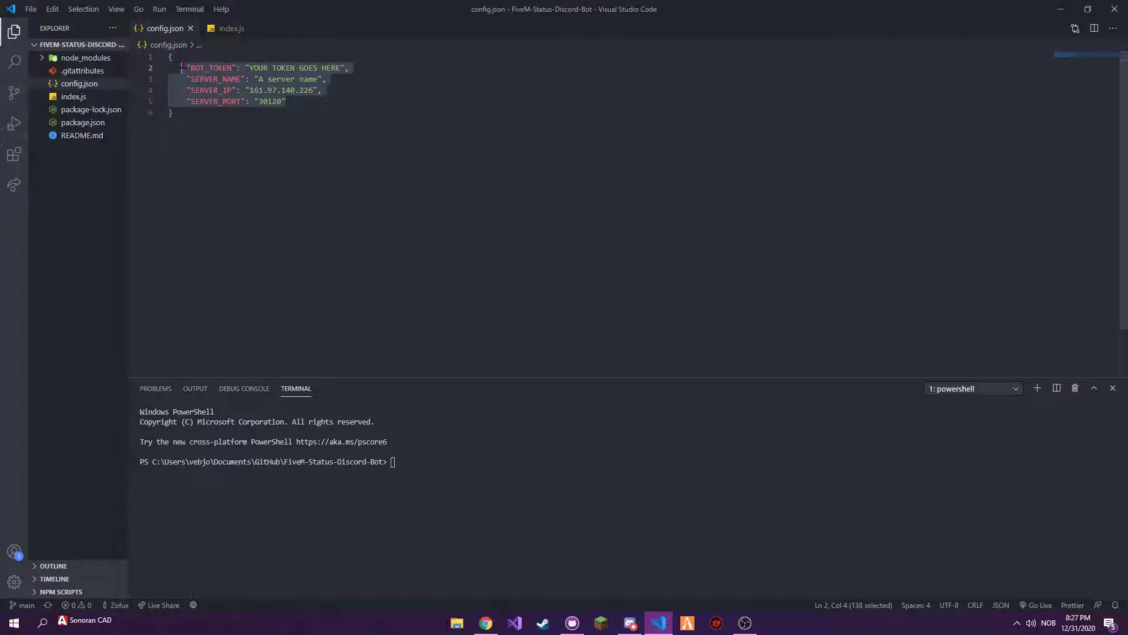
pyautogui.click(347, 67)
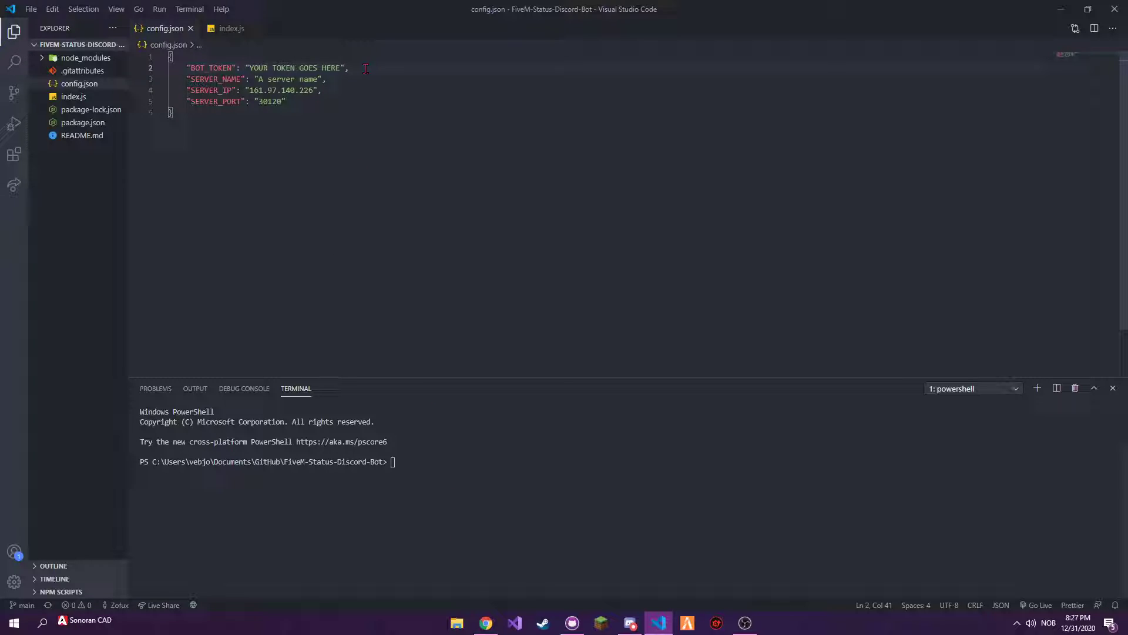
pyautogui.moveTo(348, 68); pyautogui.dragTo(177, 68)
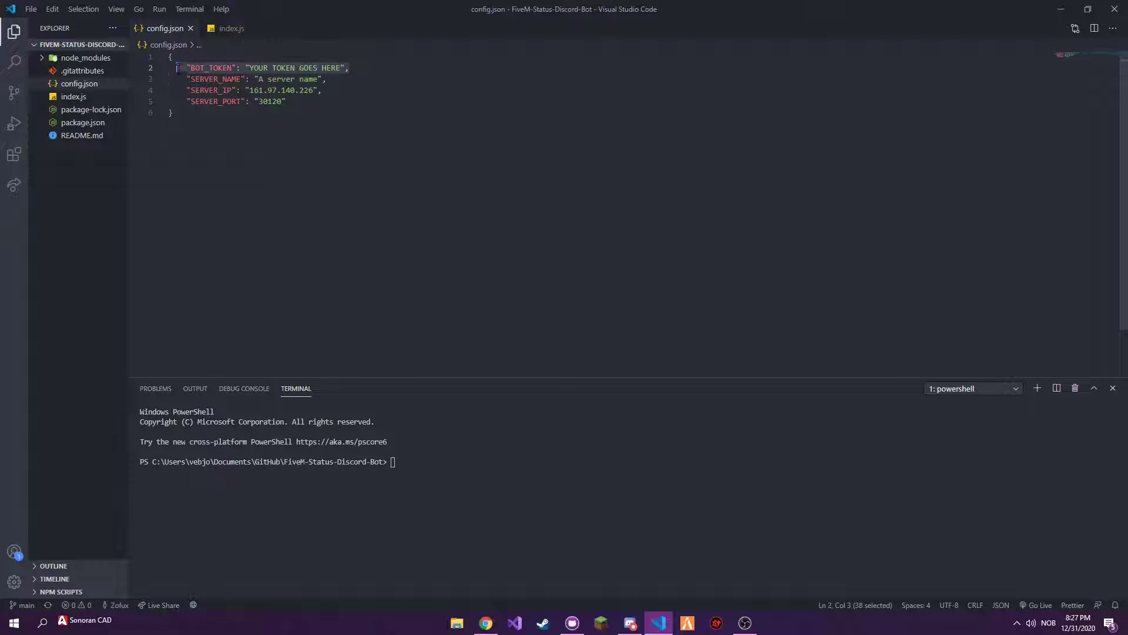
# Switch to the Discord Developer Portal in Chrome and create a new application named FiveM.
pyautogui.click(485, 623)
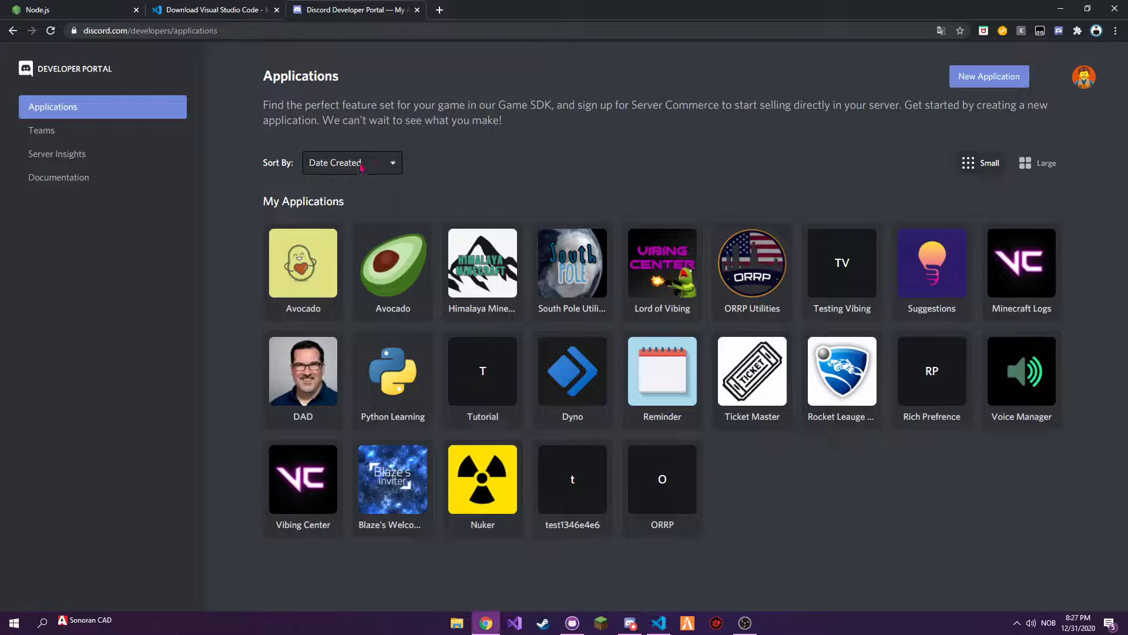
pyautogui.click(992, 77)
pyautogui.click(499, 329)
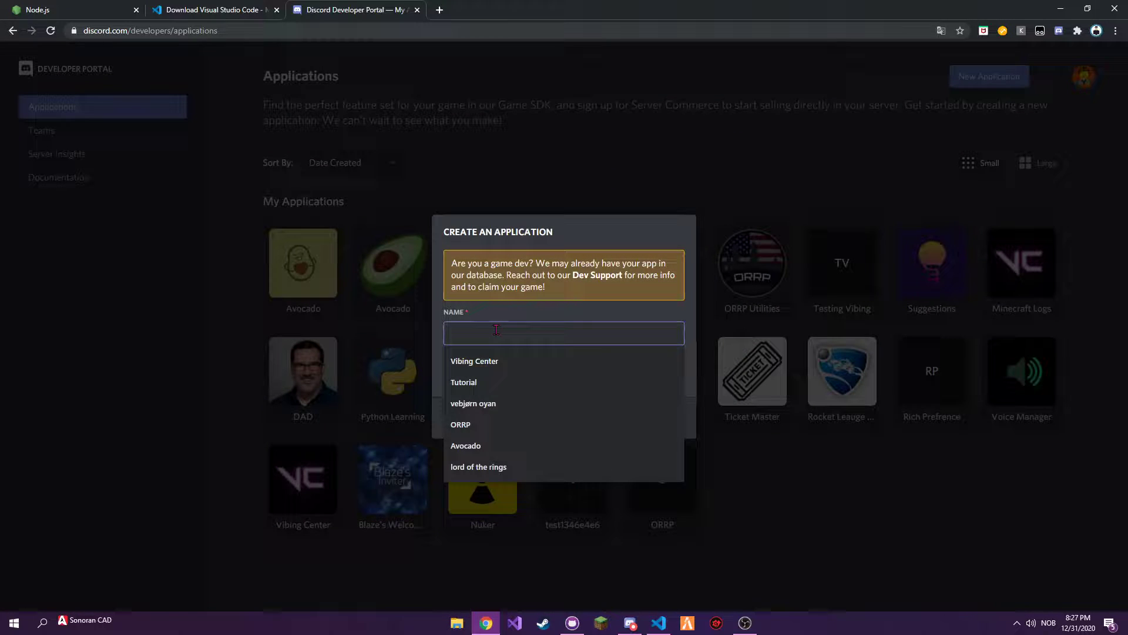
pyautogui.write('FiveM')
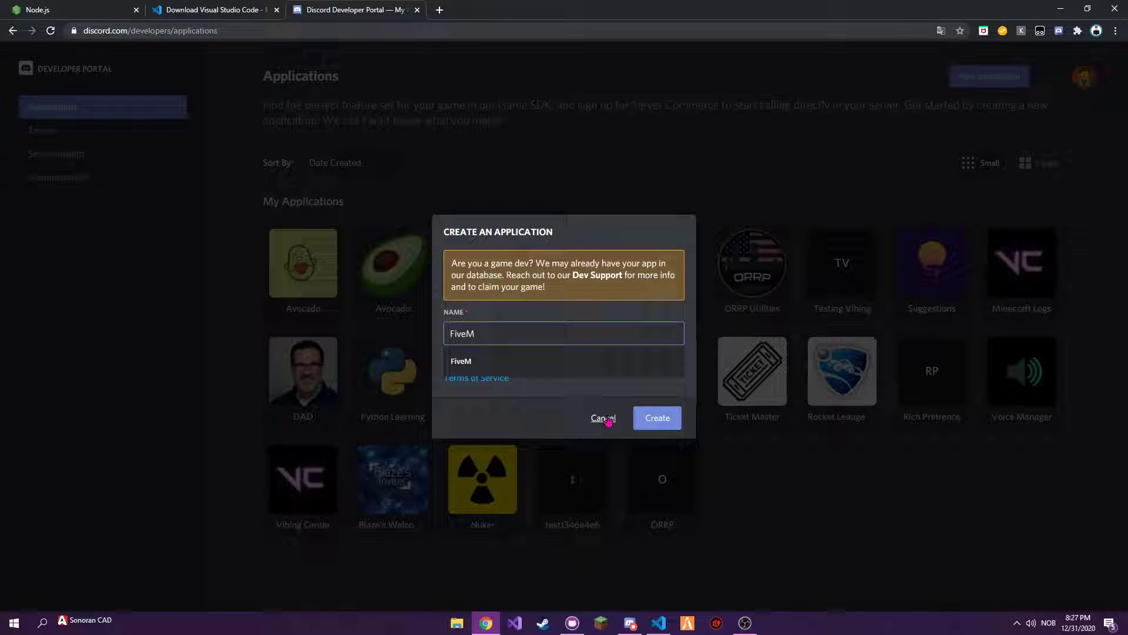
pyautogui.press('Return')
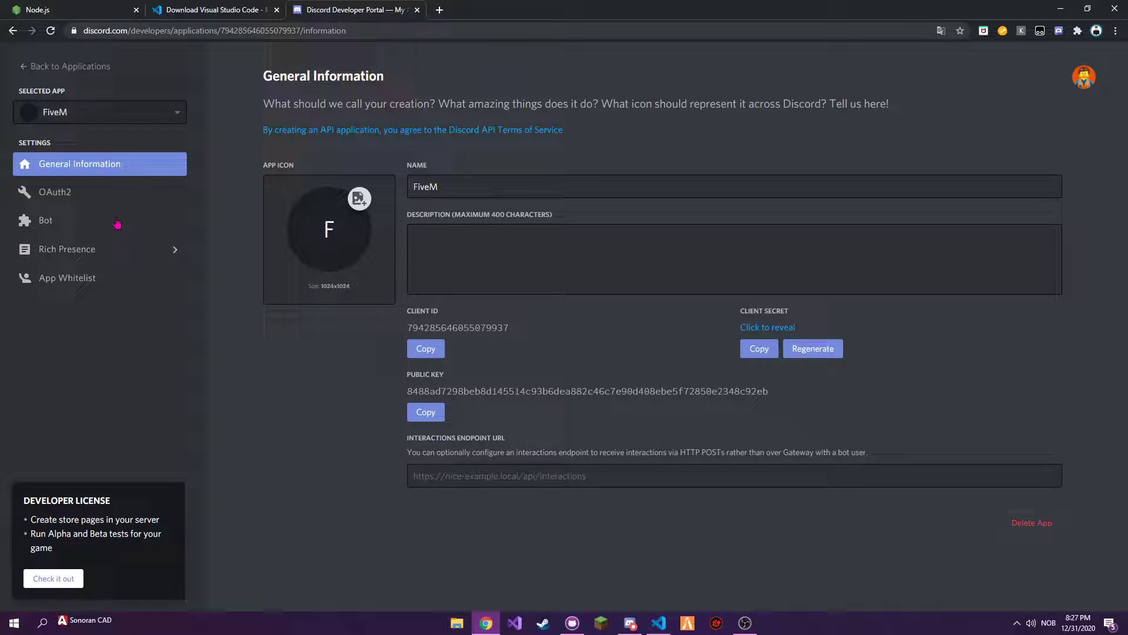
# Add a bot user to the FiveM application and accept the irrevocable action.
pyautogui.click(85, 228)
pyautogui.click(1043, 188)
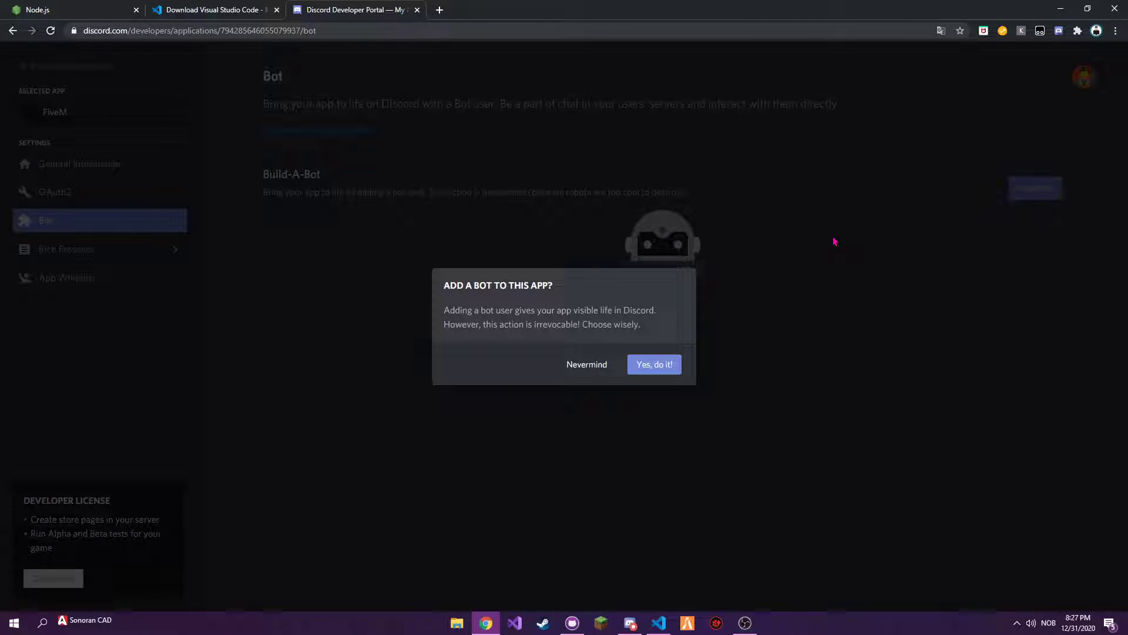
pyautogui.click(662, 363)
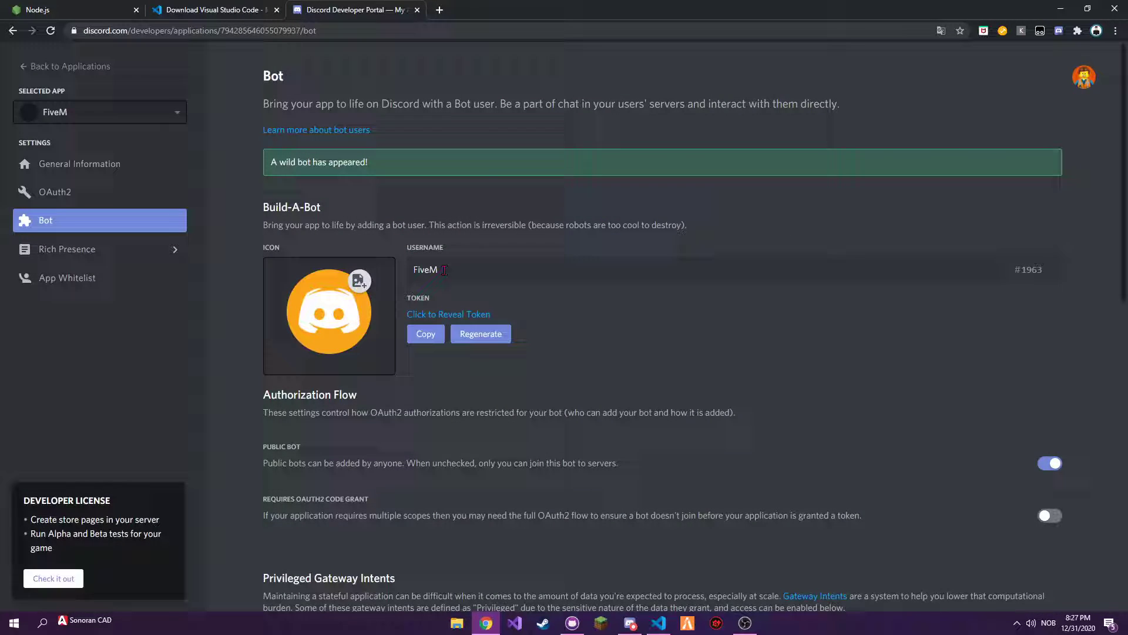
# Copy the bot's token and paste it over the BOT_TOKEN placeholder in config.json in Visual Studio Code.
pyautogui.click(425, 334)
pyautogui.click(660, 624)
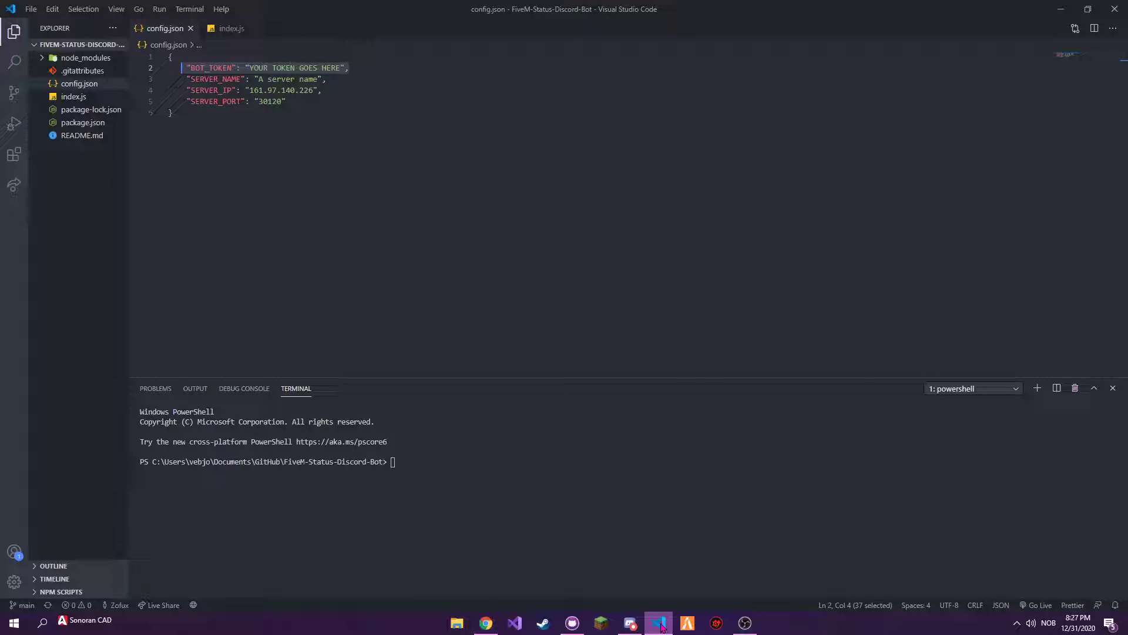
pyautogui.moveTo(340, 68); pyautogui.dragTo(249, 68)
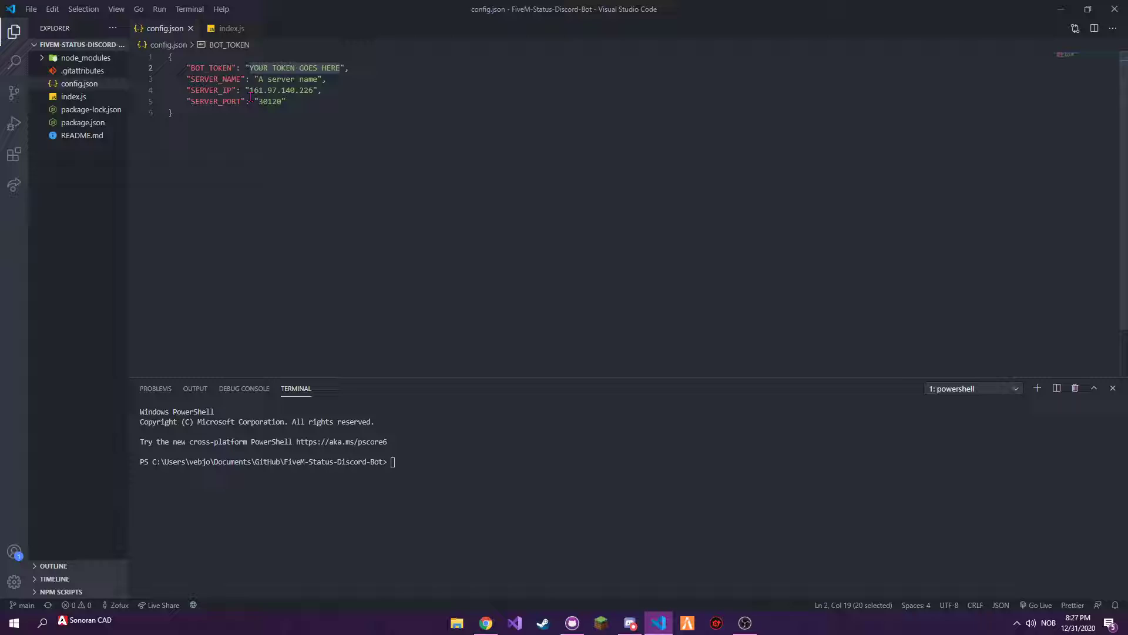
pyautogui.press('BackSpace')
pyautogui.hotkey('ctrl', 'v')
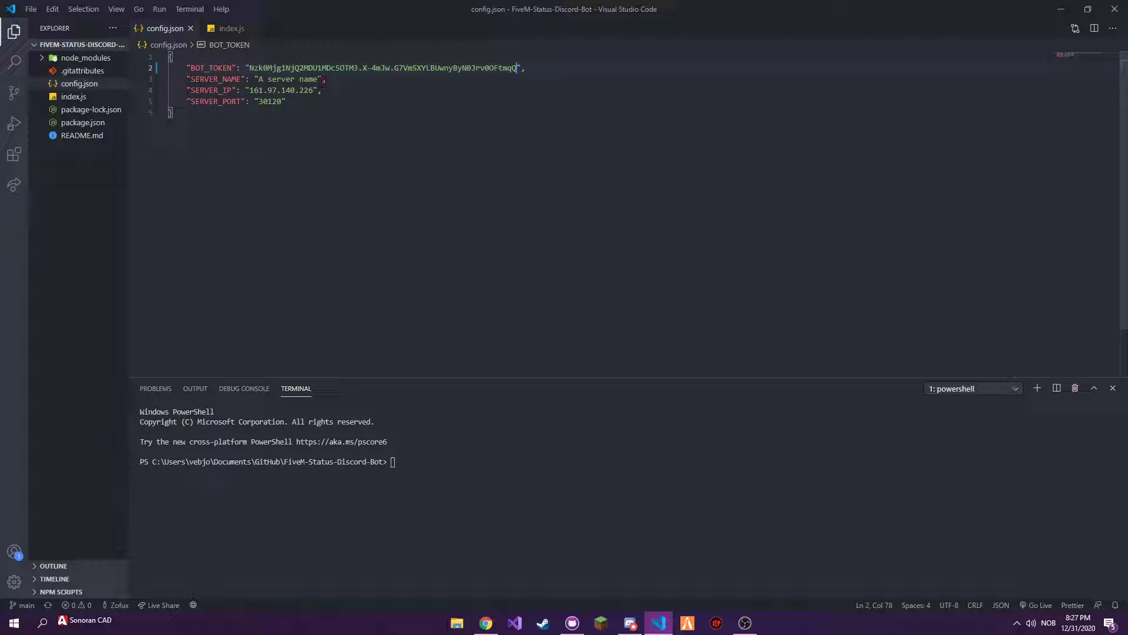
# Set the SERVER_NAME value in config.json to "Zombie RP".
pyautogui.moveTo(318, 79); pyautogui.dragTo(257, 79)
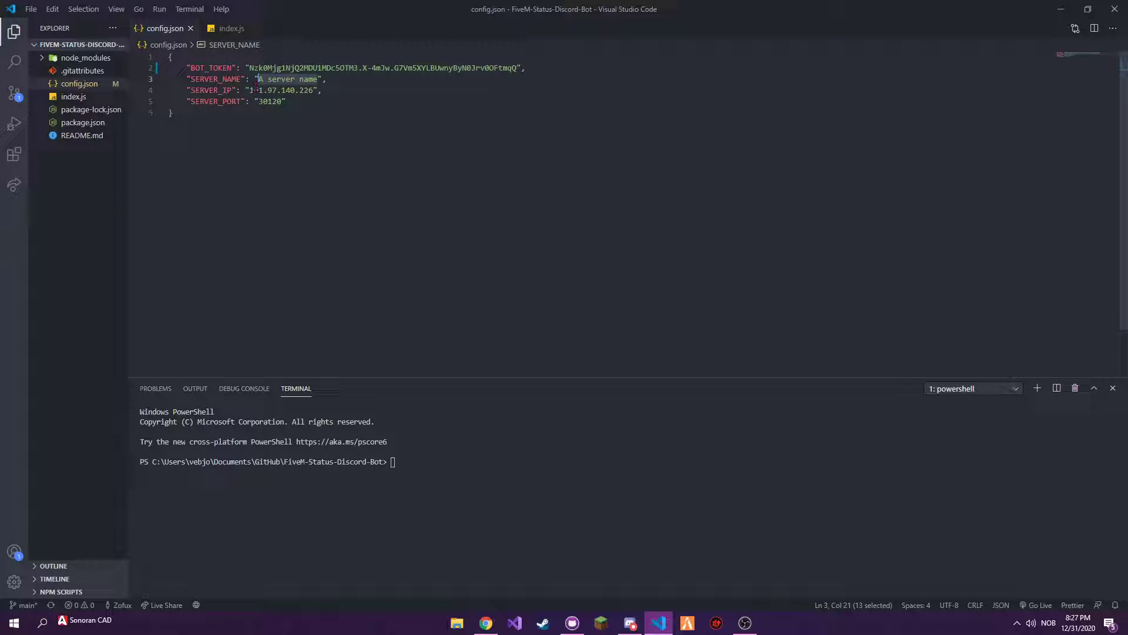
pyautogui.press('BackSpace')
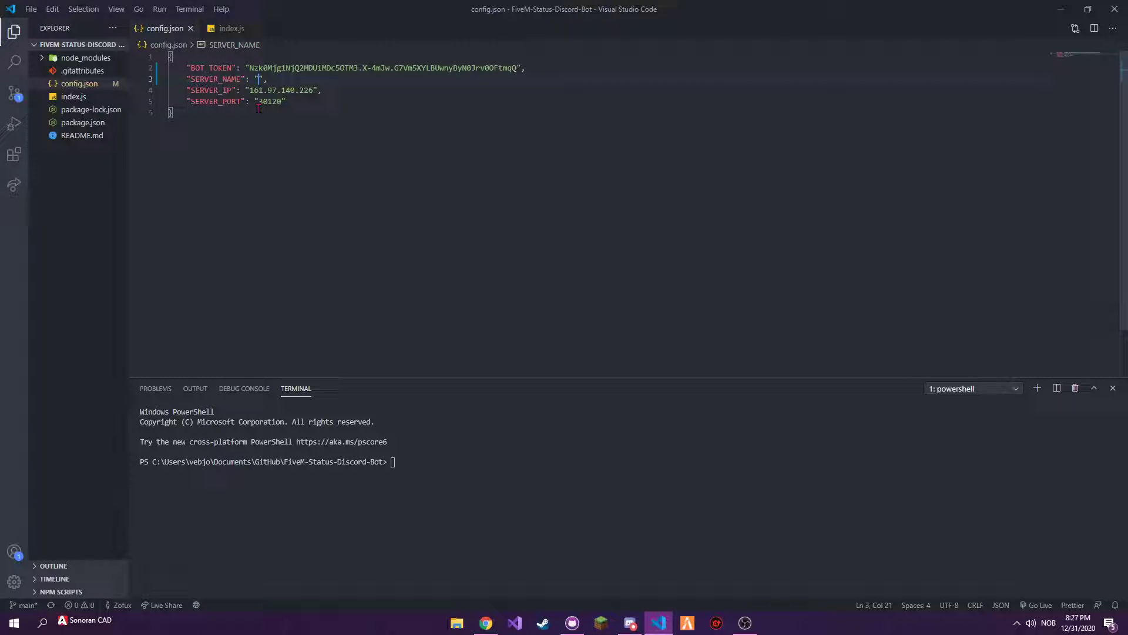
pyautogui.write('Zombie')
pyautogui.press('BackSpace')
pyautogui.press('BackSpace')
pyautogui.press('BackSpace')
pyautogui.write('bie RP')
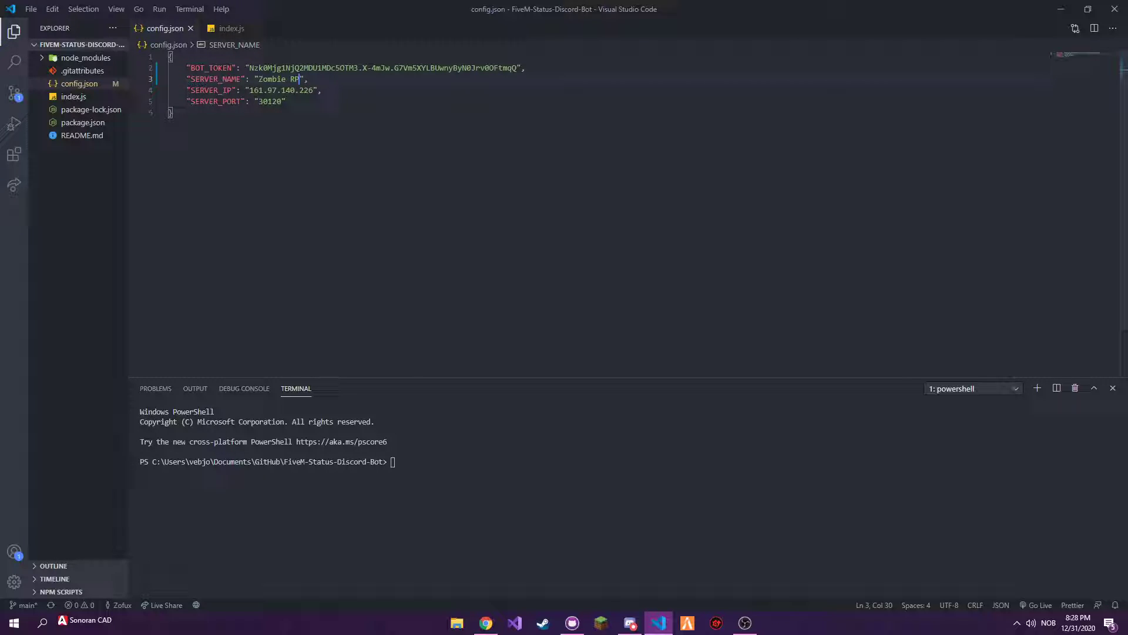
# Review the SERVER_IP and SERVER_PORT values in config.json.
pyautogui.moveTo(316, 90); pyautogui.dragTo(249, 90)
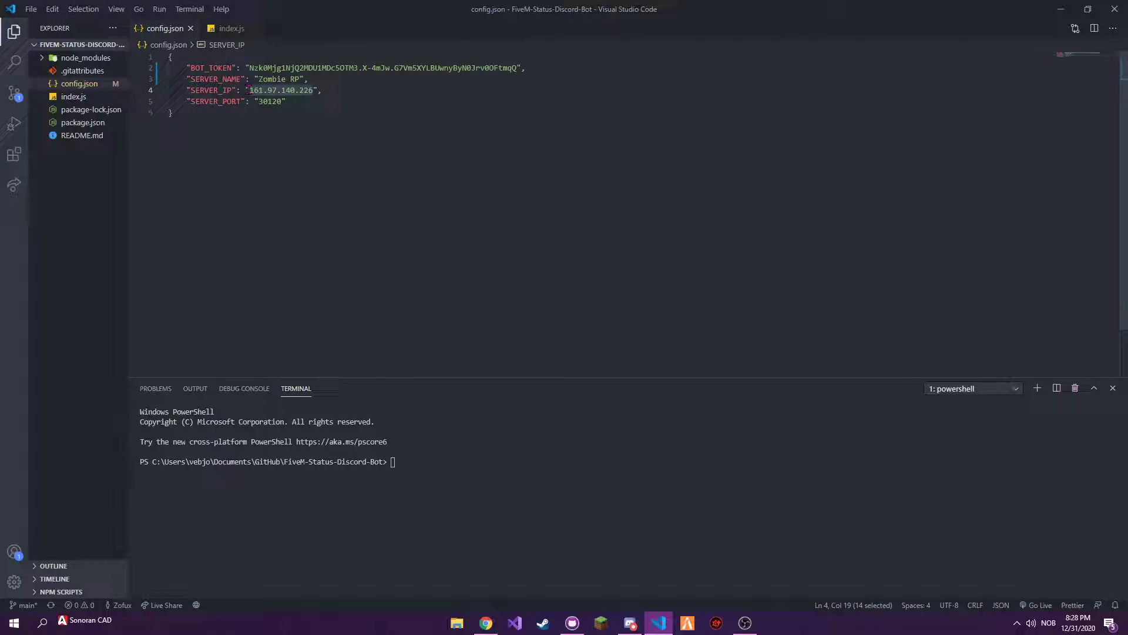
pyautogui.click(292, 104)
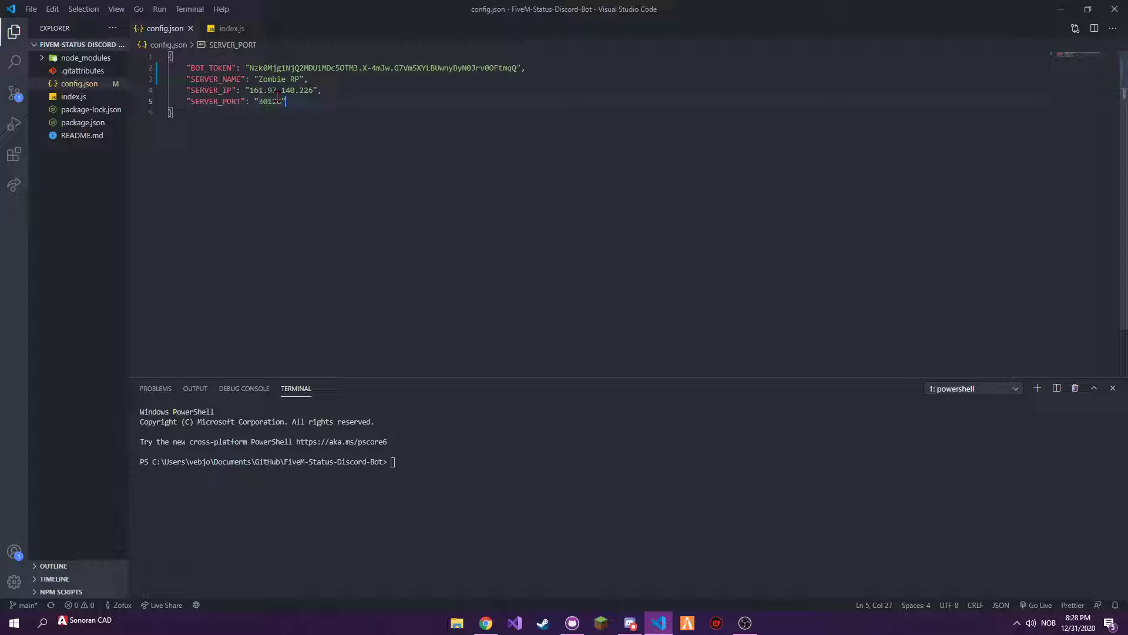
pyautogui.moveTo(281, 101); pyautogui.dragTo(258, 102)
pyautogui.click(278, 101)
pyautogui.moveTo(278, 101); pyautogui.dragTo(261, 106)
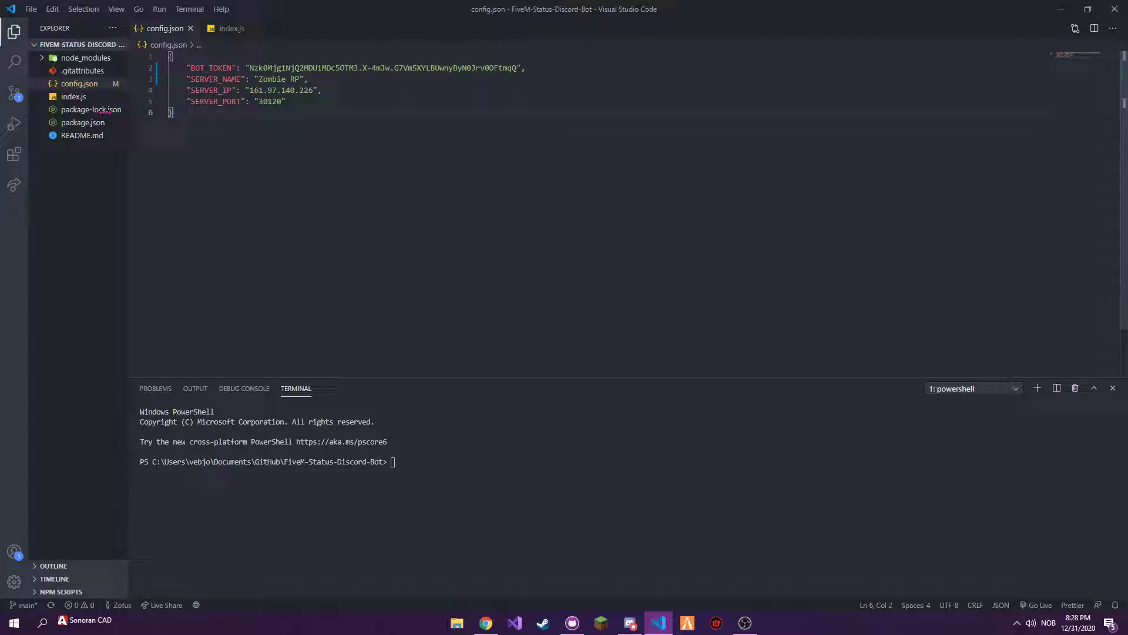
# Open index.js and examine the module imports, the ready handler, the activity function and the bot login call.
pyautogui.click(73, 96)
pyautogui.scroll(4, 388, 138)
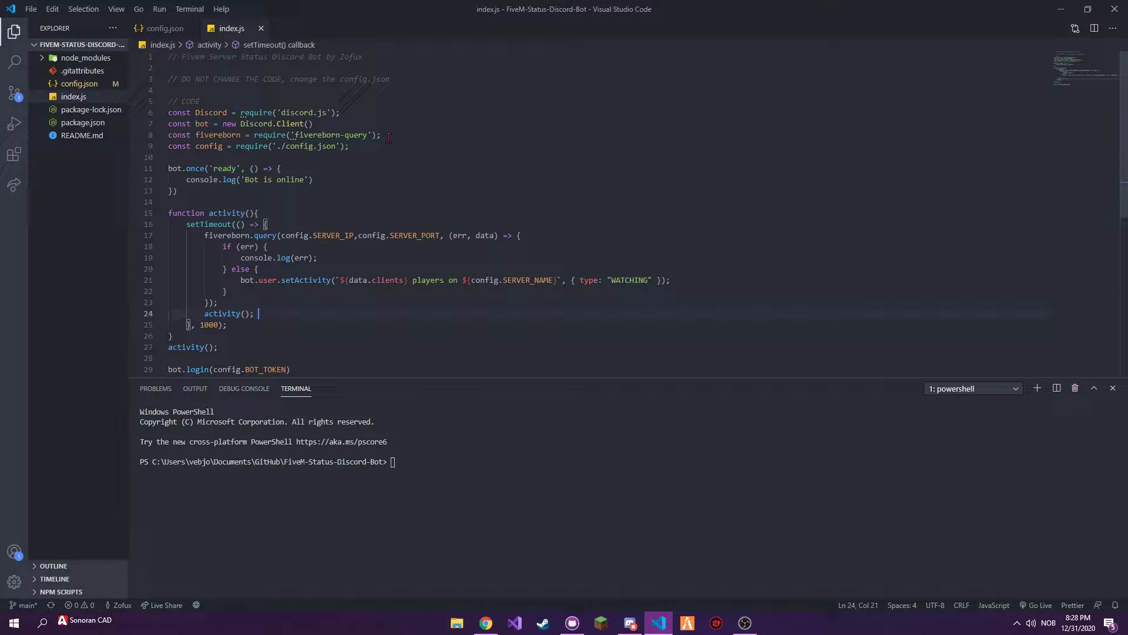
pyautogui.moveTo(259, 103); pyautogui.dragTo(552, 304)
pyautogui.click(492, 241)
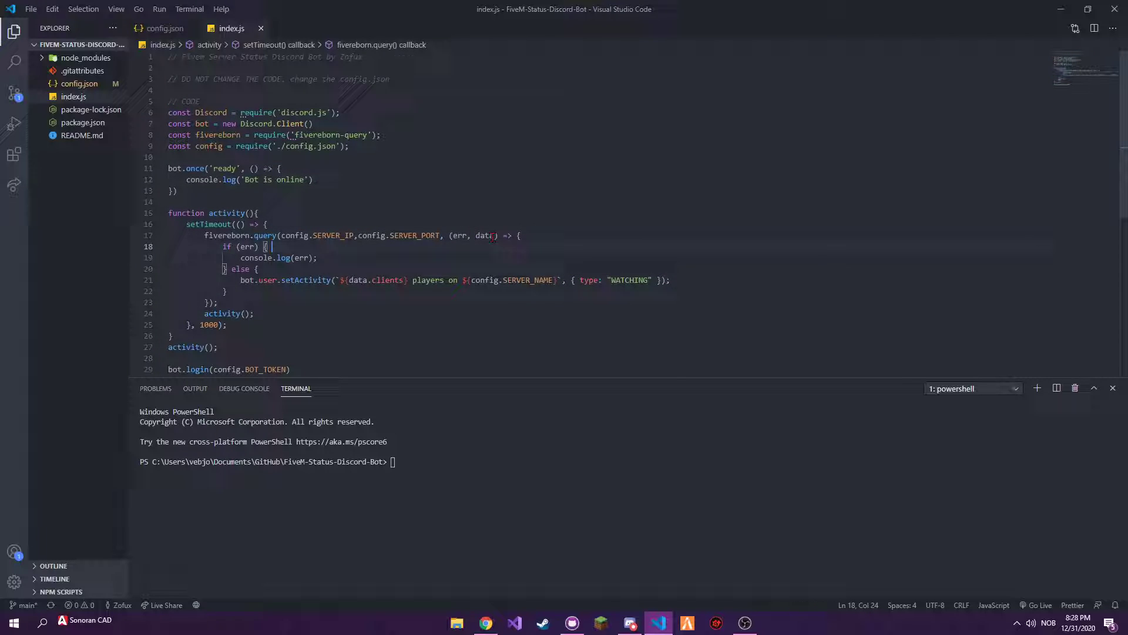
pyautogui.moveTo(237, 147); pyautogui.dragTo(174, 335)
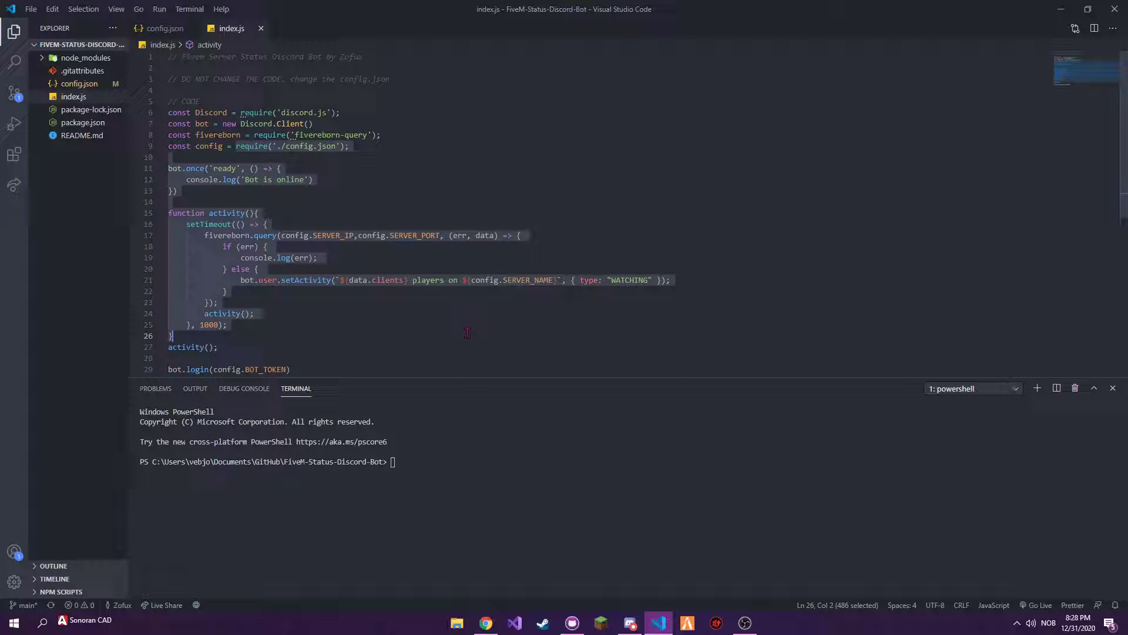
pyautogui.click(174, 336)
pyautogui.scroll(-3, 434, 288)
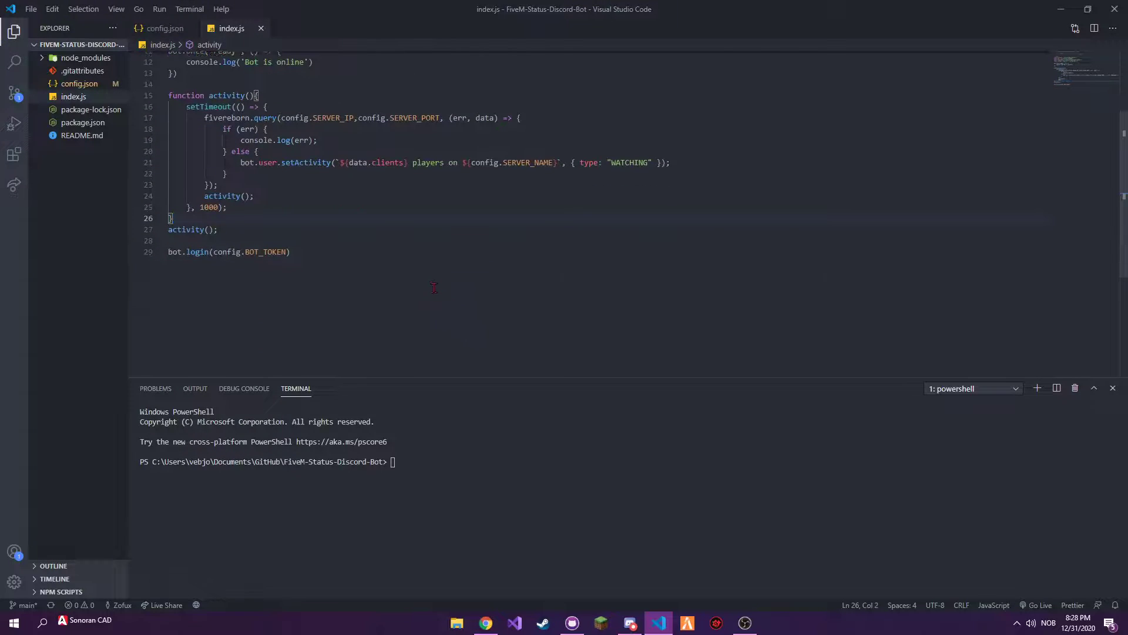
pyautogui.click(259, 197)
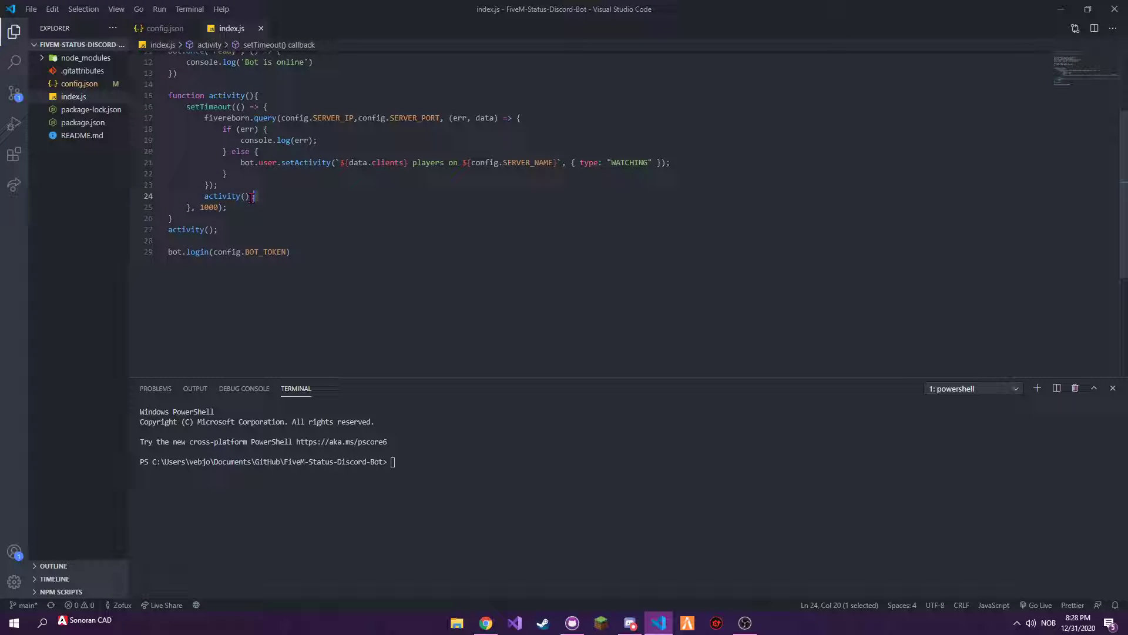
pyautogui.moveTo(188, 221); pyautogui.dragTo(176, 95)
pyautogui.click(176, 95)
pyautogui.scroll(4, 177, 95)
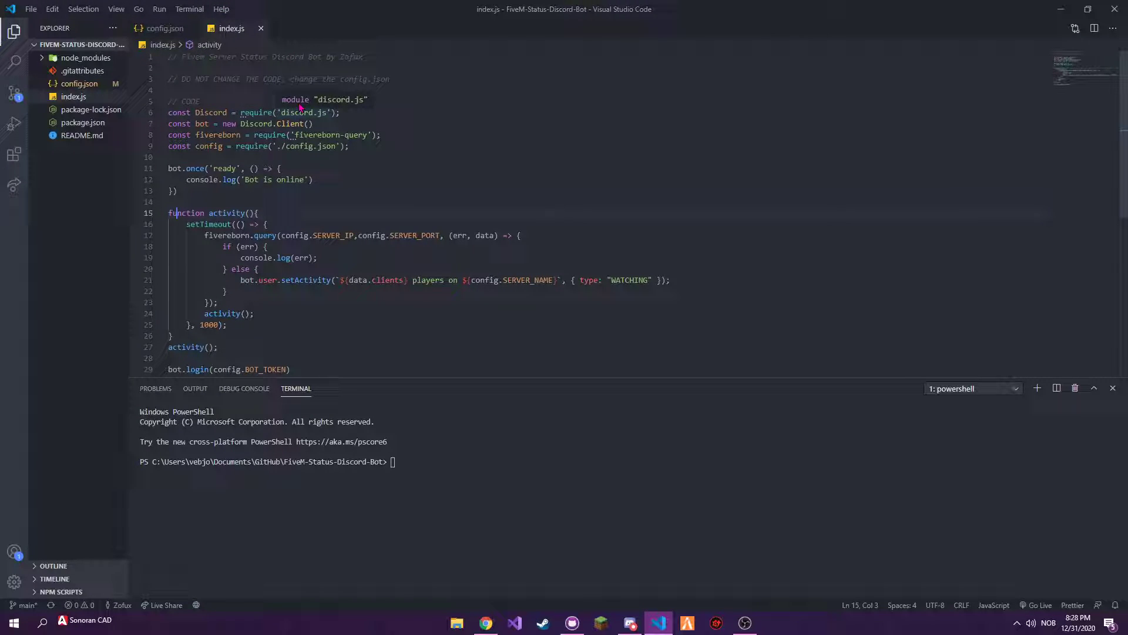
# Return to config.json, close the current terminal panel and open a new terminal.
pyautogui.click(80, 84)
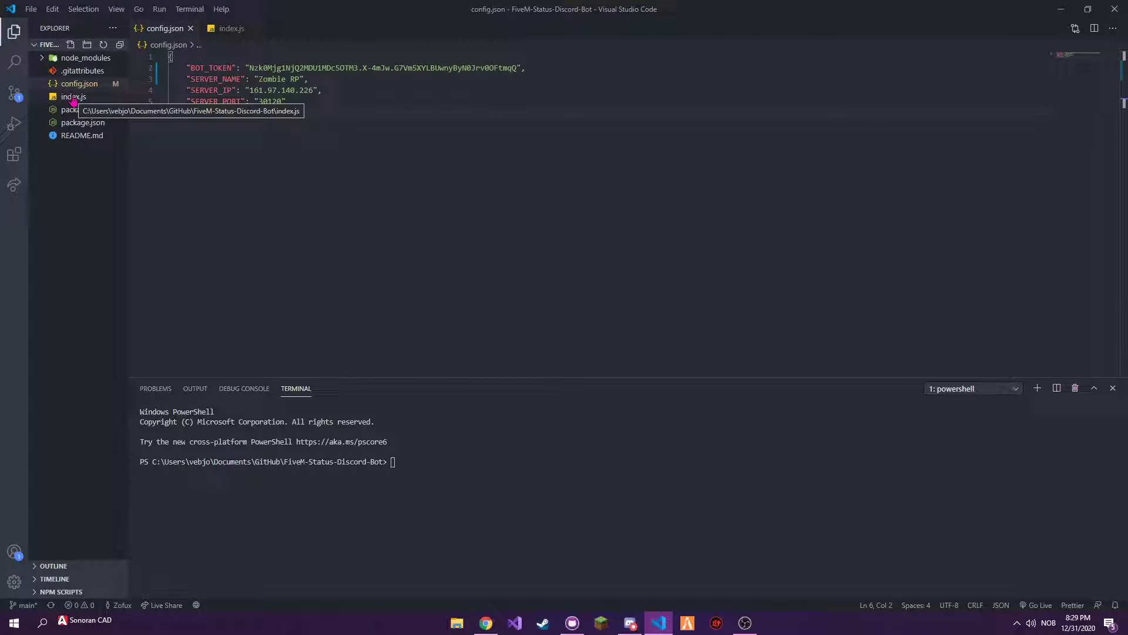
pyautogui.click(162, 12)
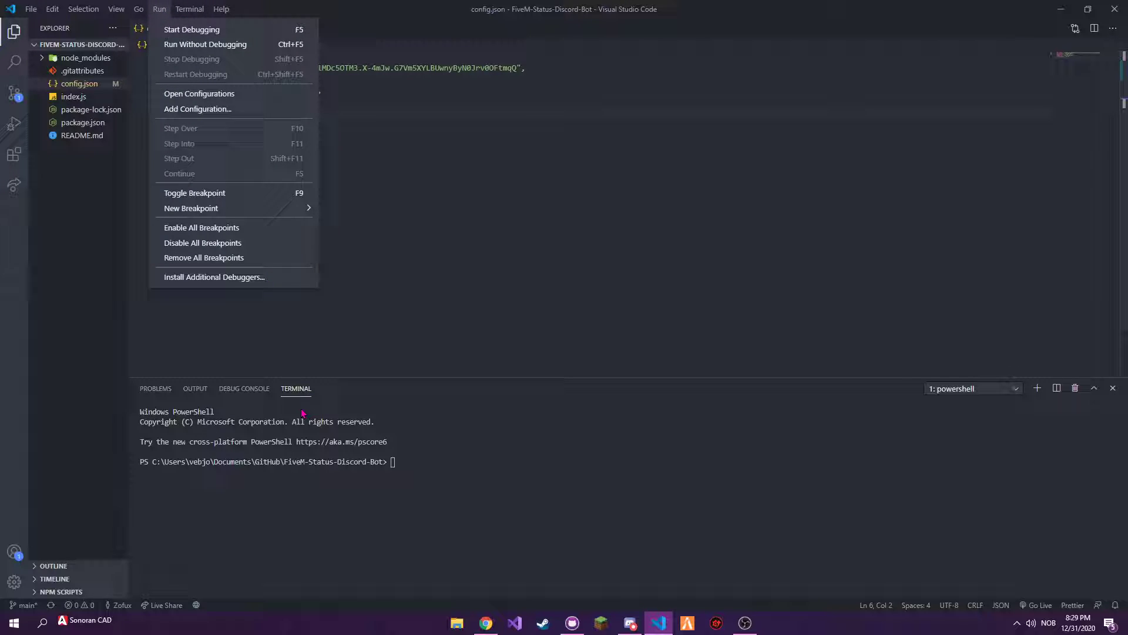
pyautogui.click(160, 10)
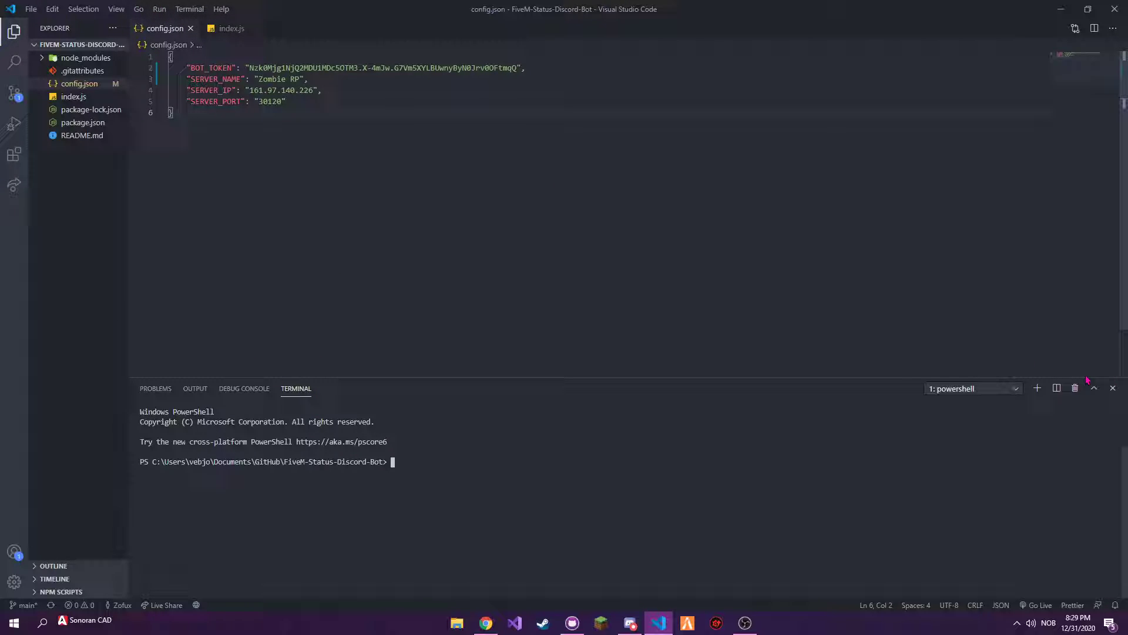
pyautogui.click(1113, 388)
pyautogui.click(190, 10)
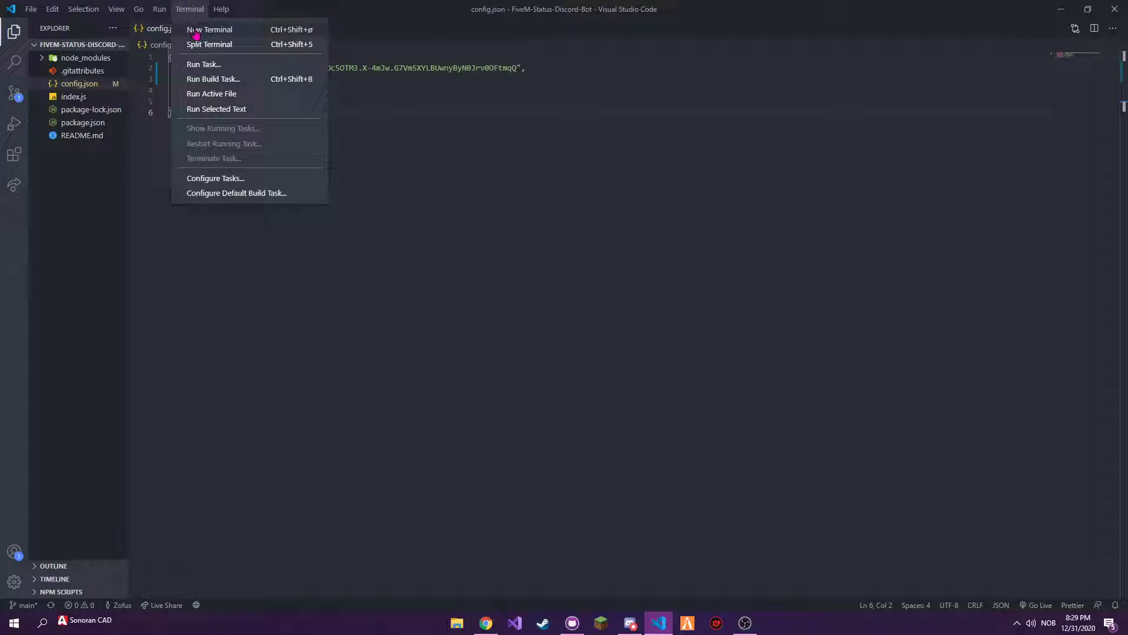
pyautogui.click(197, 31)
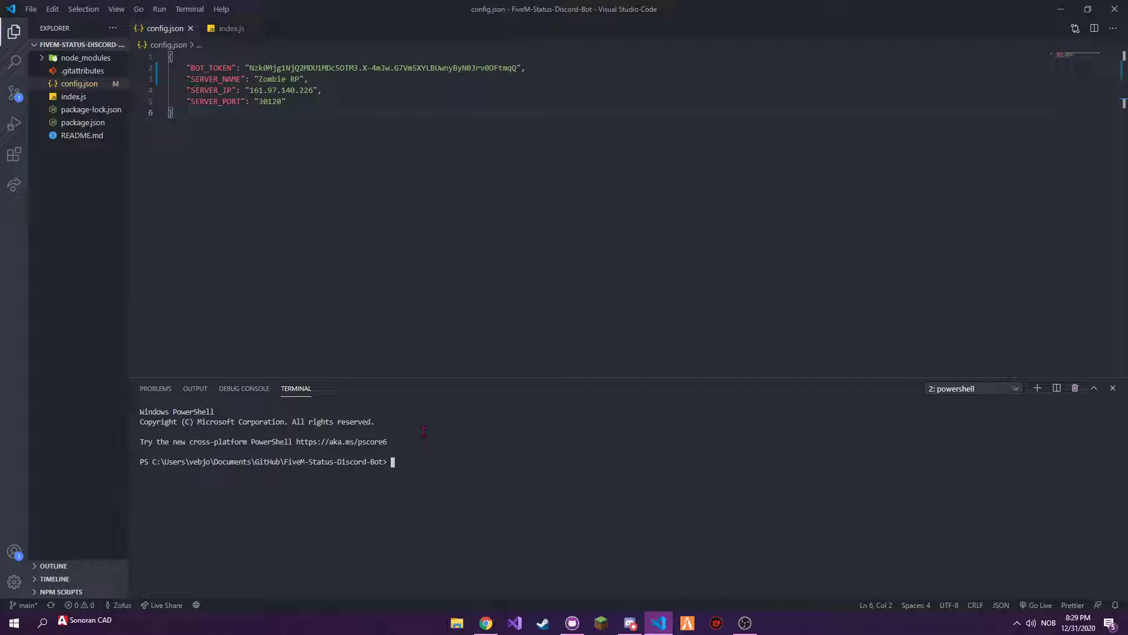
# Start the bot by running "node ." in the terminal, check its output and switch to Discord.
pyautogui.write('node .')
pyautogui.press('Return')
pyautogui.tripleClick(191, 477)
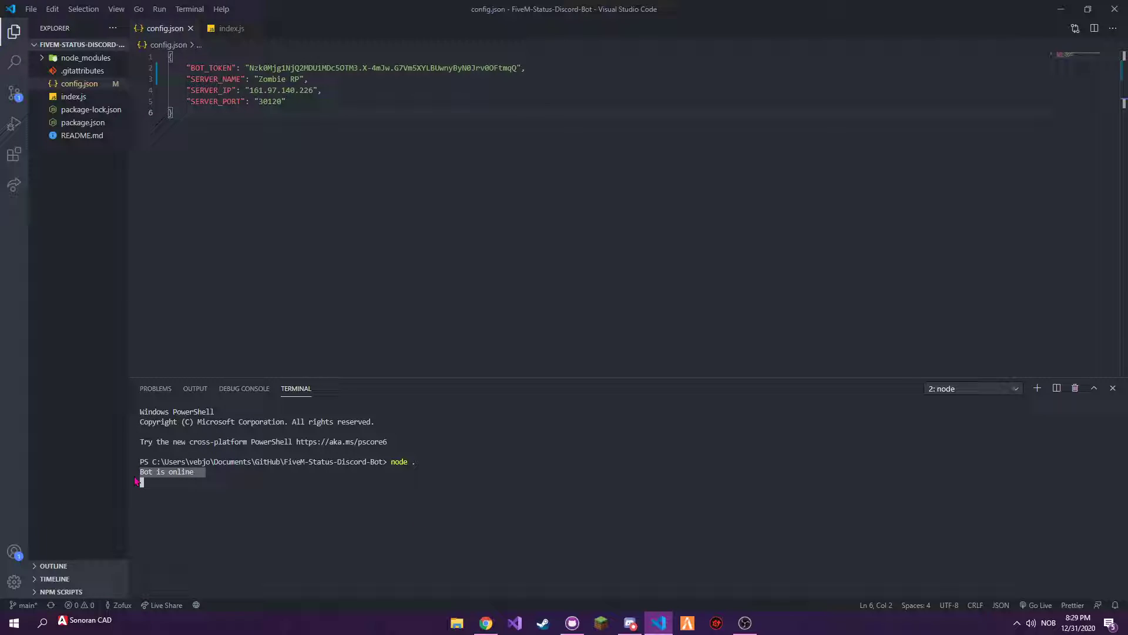
pyautogui.hotkey('ctrl', 'c')
pyautogui.click(630, 623)
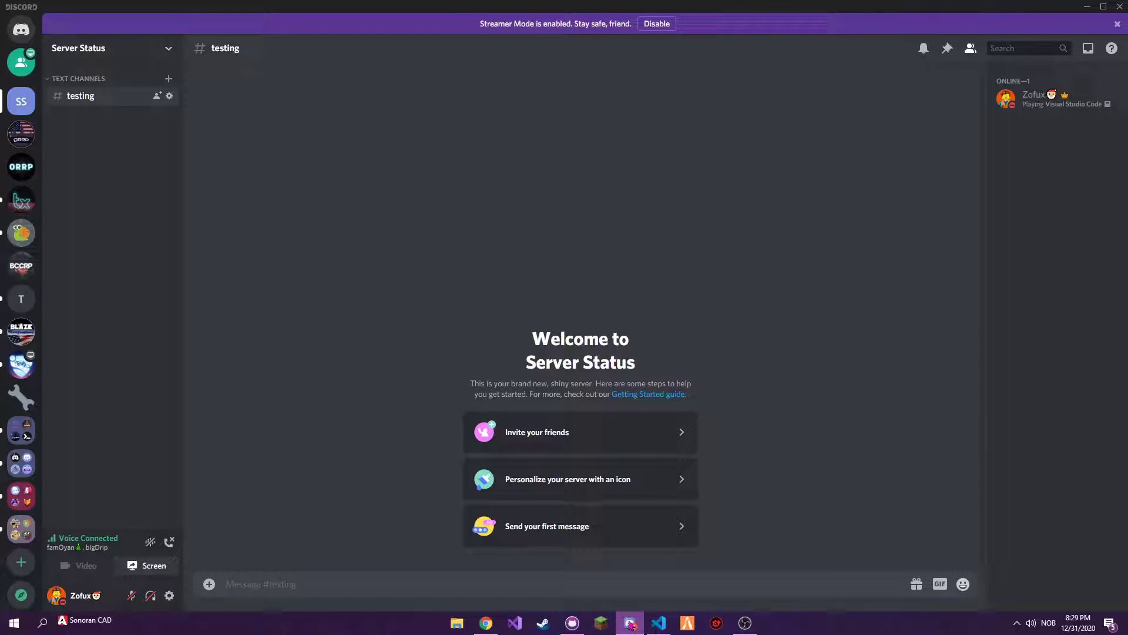
# Switch to the Developer Portal in Chrome, generate an OAuth2 URL with the bot scope and Administrator permission, and open it.
pyautogui.click(485, 623)
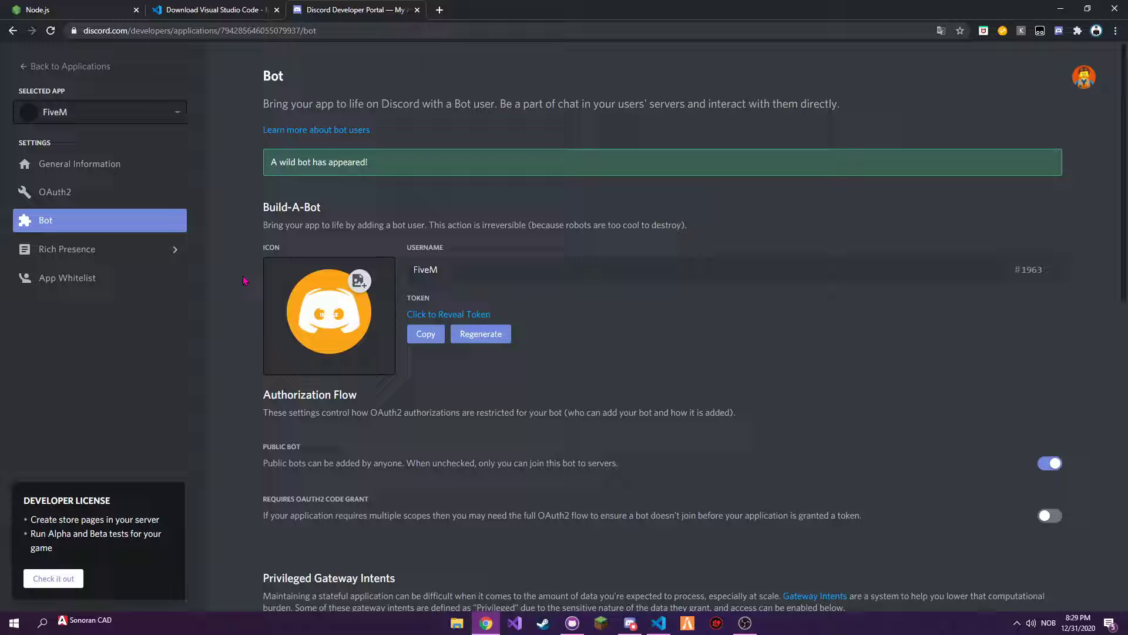
pyautogui.click(46, 200)
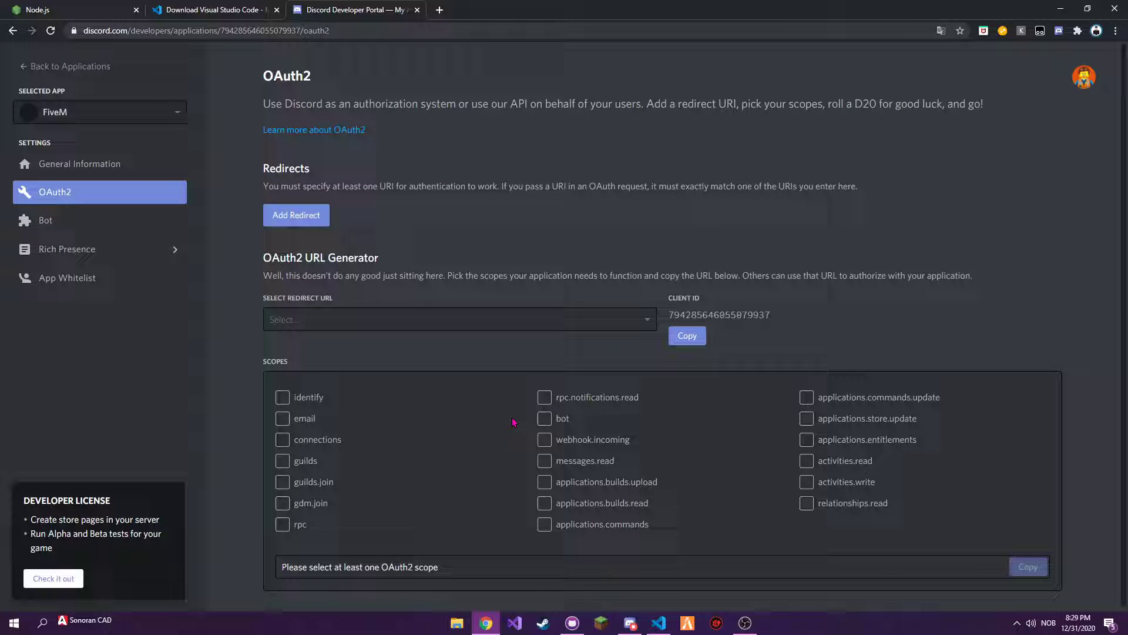
pyautogui.click(543, 420)
pyautogui.scroll(-4, 537, 429)
pyautogui.scroll(-2, 537, 429)
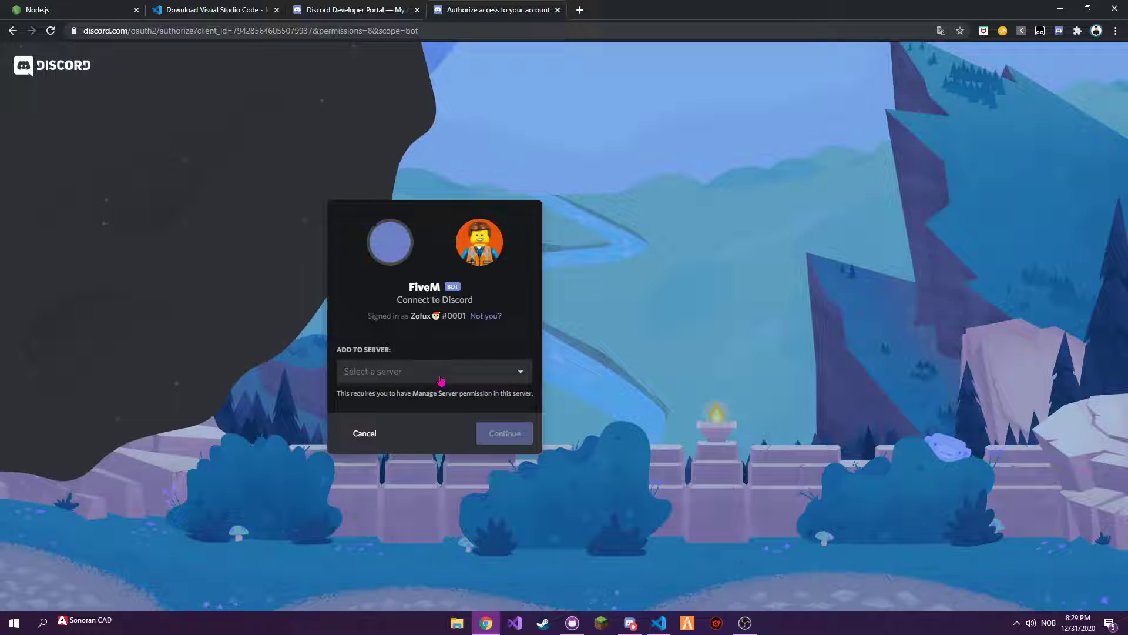
# Authorize the FiveM bot on the Server Status server with the Administrator permission and complete the captcha check.
pyautogui.click(438, 372)
pyautogui.scroll(-4, 377, 299)
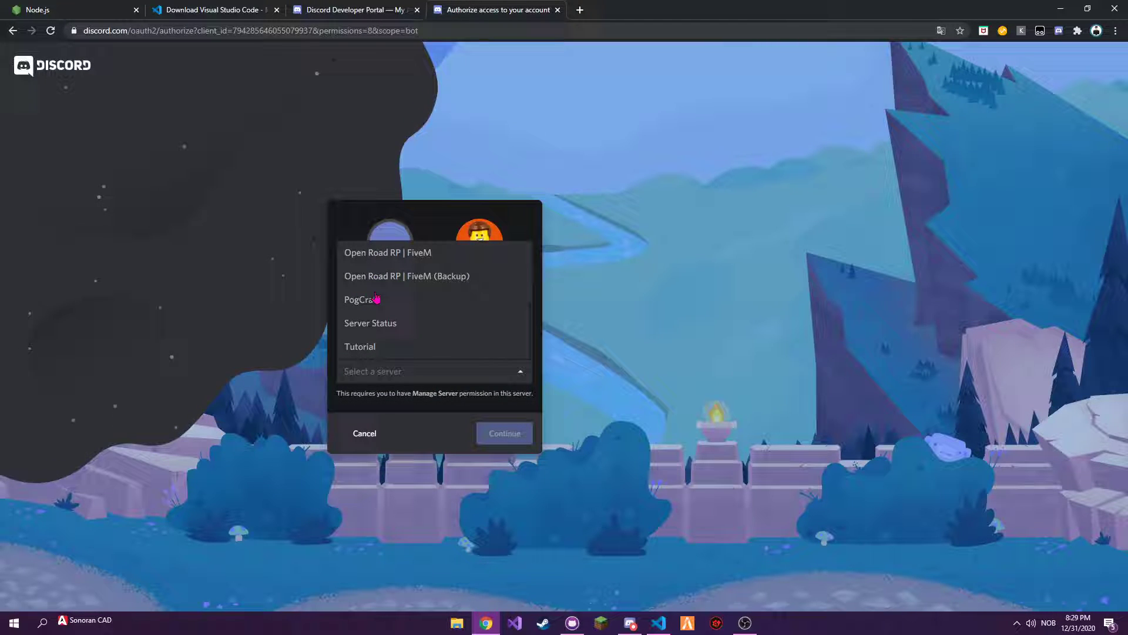
pyautogui.click(385, 323)
pyautogui.click(504, 433)
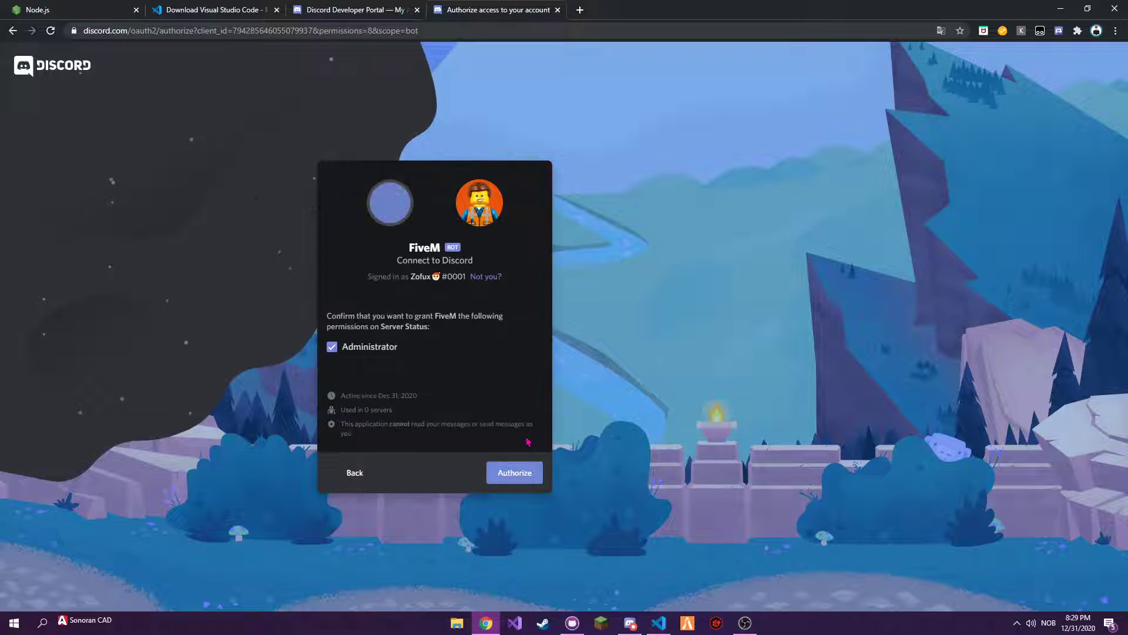
pyautogui.click(496, 471)
pyautogui.click(365, 403)
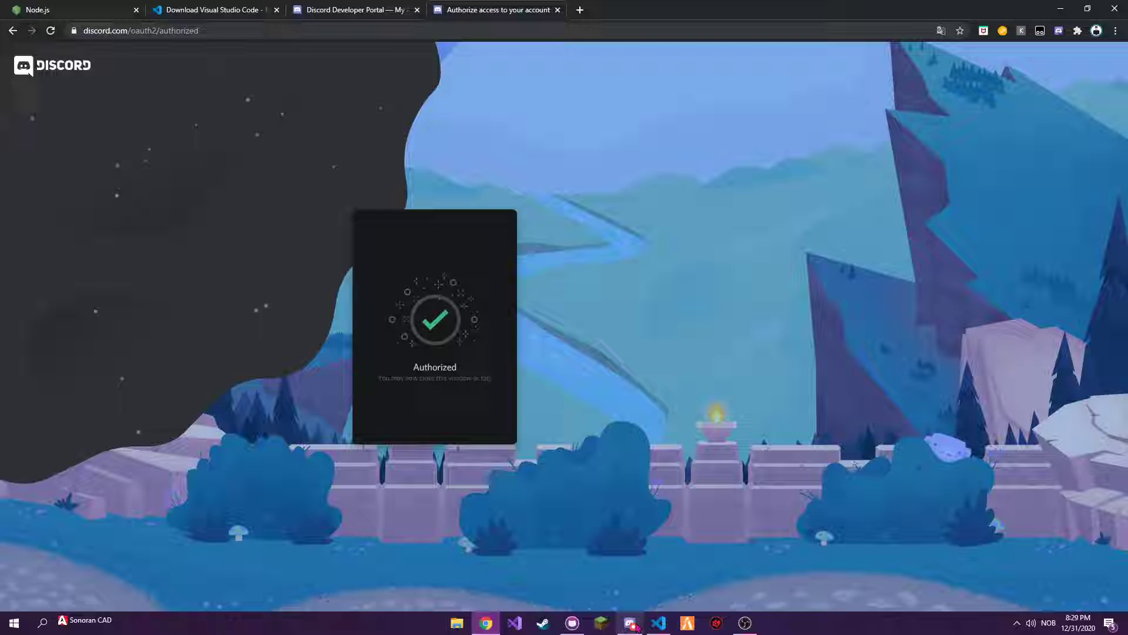
# Switch to Discord and check the FiveM bot's player-count status in its profile card.
pyautogui.hotkey('alt', 'Tab')
pyautogui.click(1061, 108)
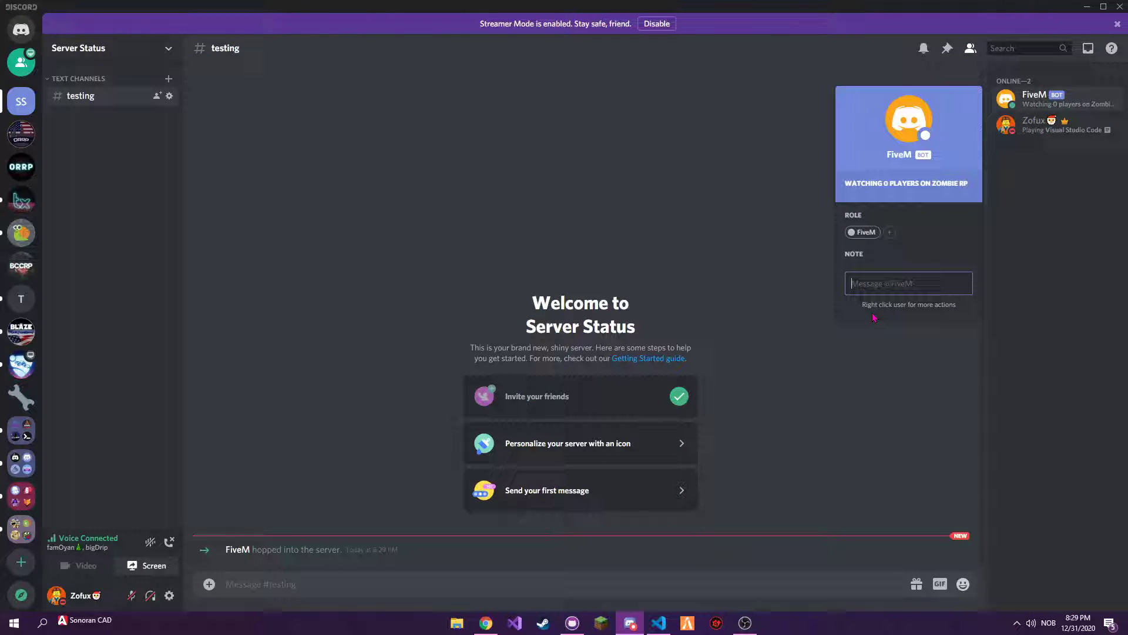
pyautogui.click(1061, 107)
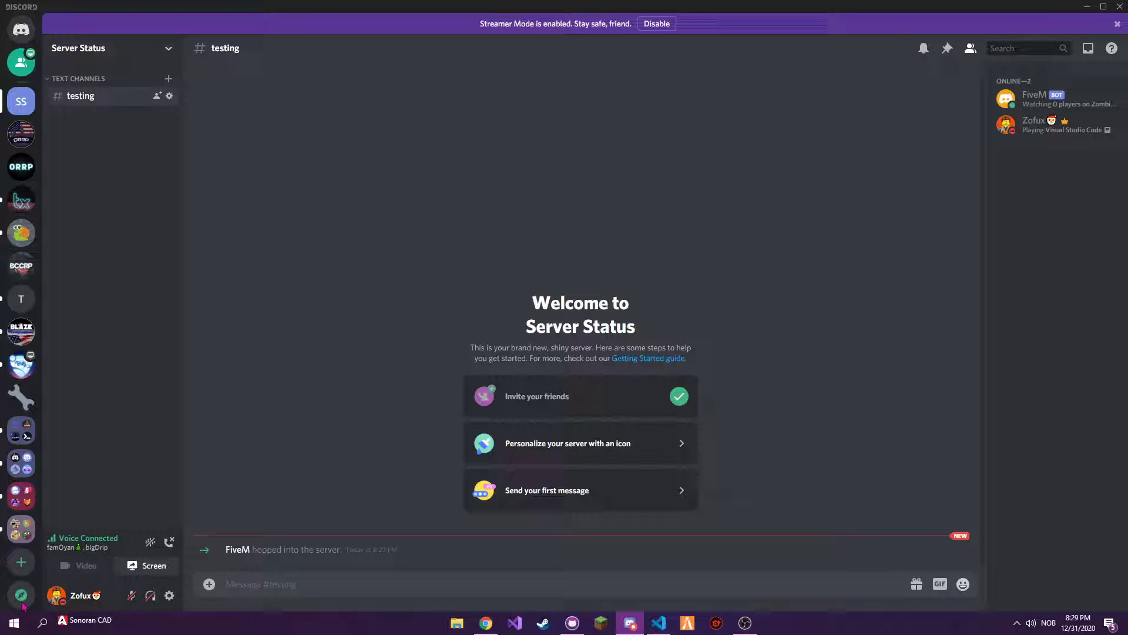
# Search Windows for "fivem", launch FiveM.exe and join the last-played Open Road RP server.
pyautogui.click(36, 620)
pyautogui.write('fivem')
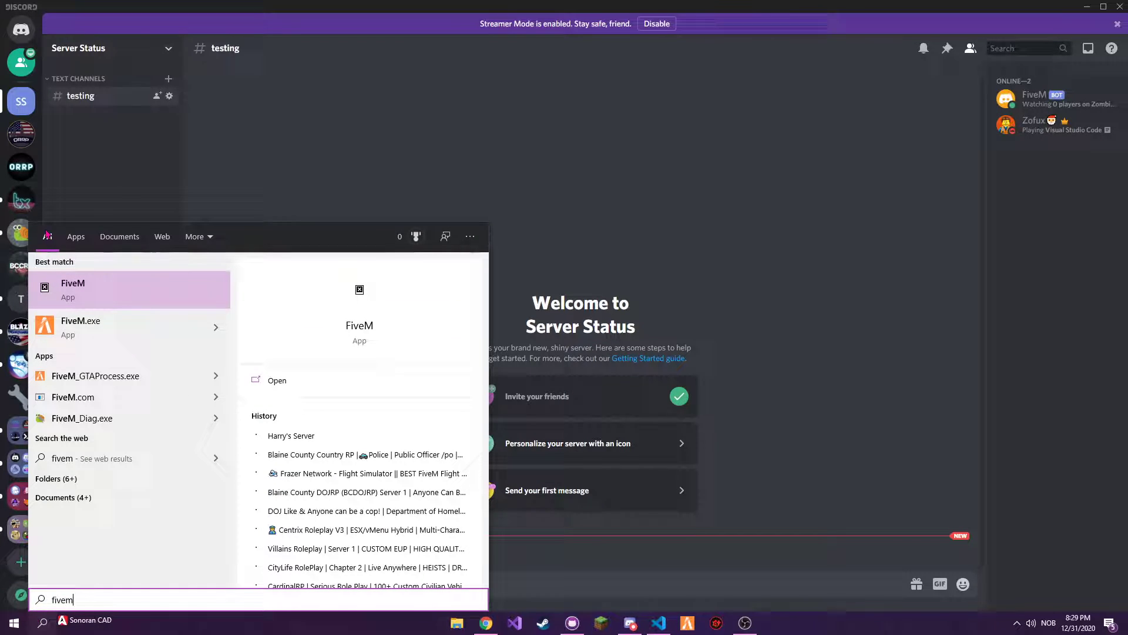
pyautogui.click(88, 333)
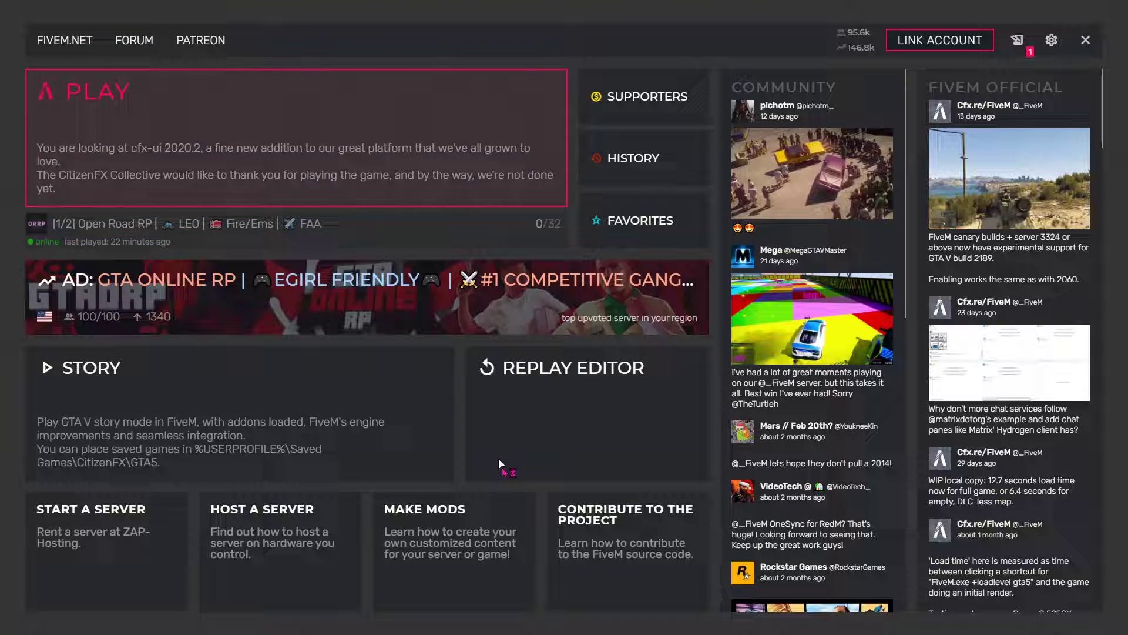
pyautogui.press('super')
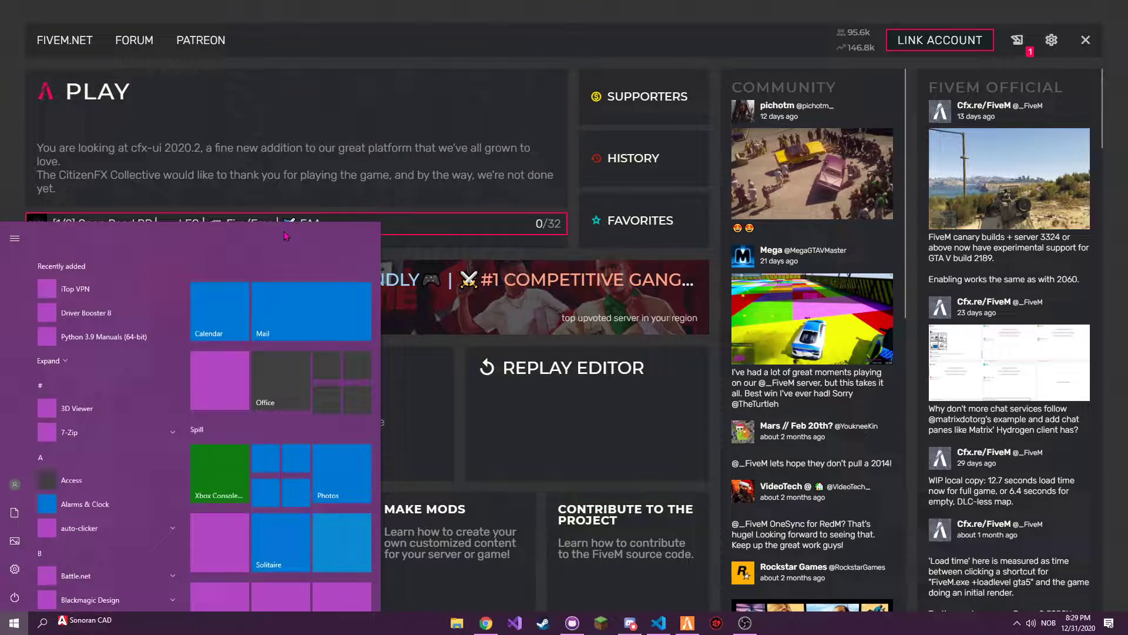
pyautogui.click(478, 315)
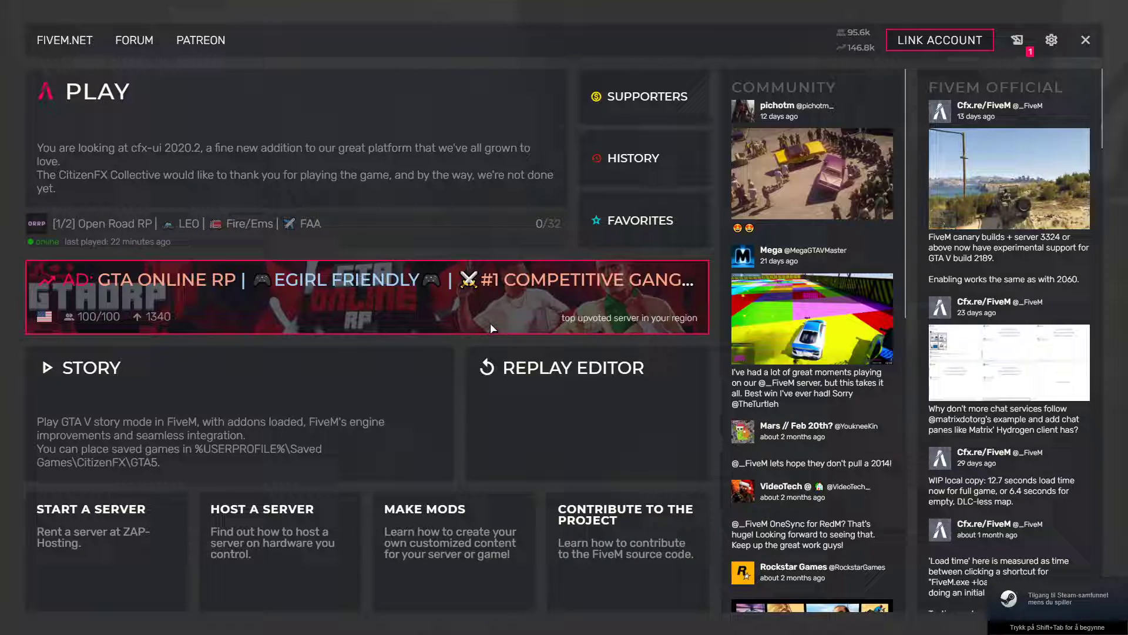
pyautogui.click(389, 228)
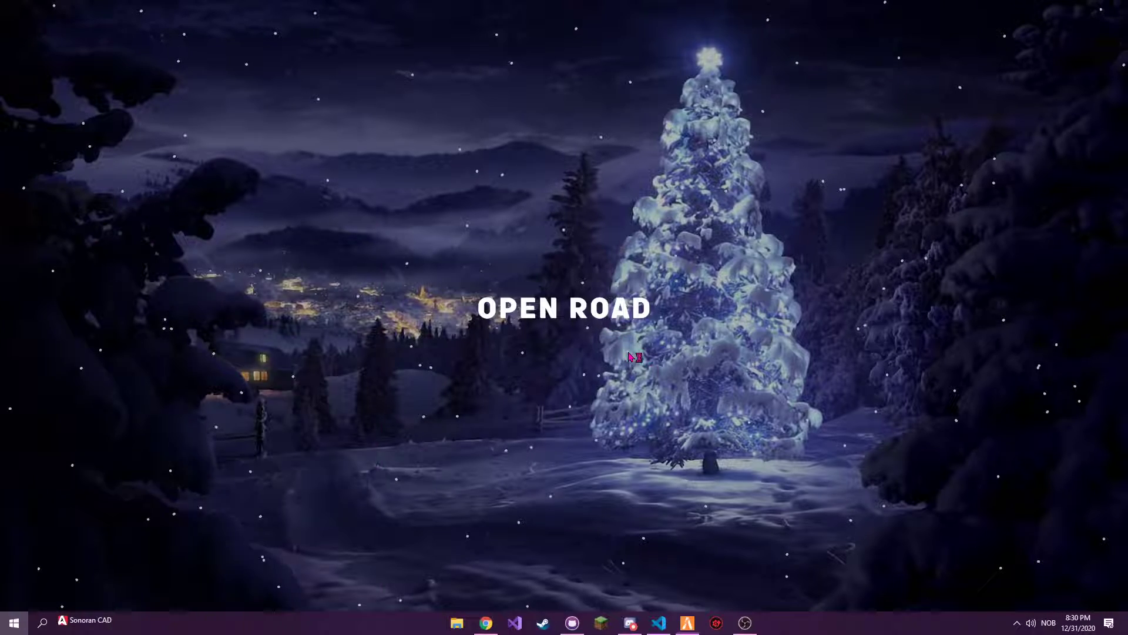
# Return to Discord and check the FiveM bot's updated player-count status in its profile card.
pyautogui.click(630, 622)
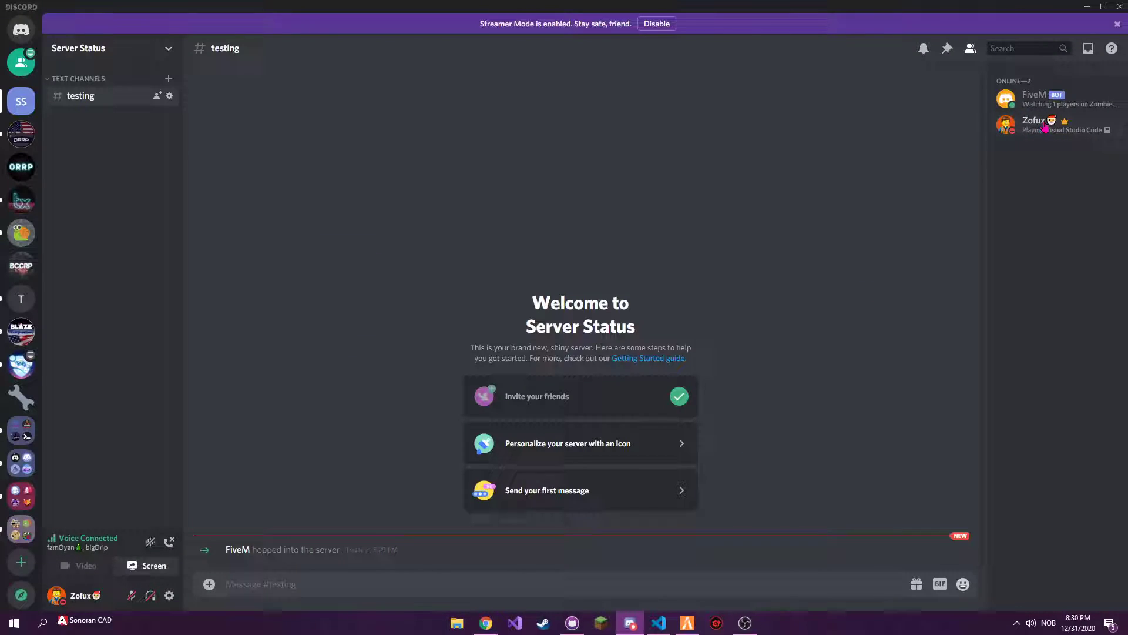
pyautogui.click(1036, 97)
pyautogui.click(927, 330)
pyautogui.click(1023, 125)
pyautogui.click(1022, 99)
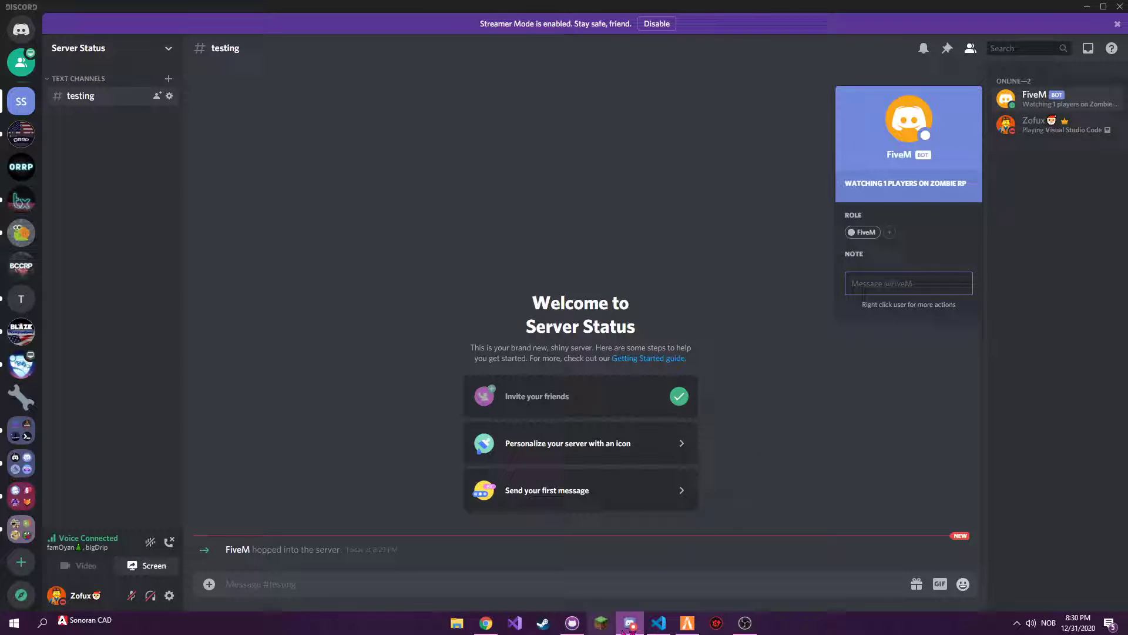
pyautogui.click(659, 623)
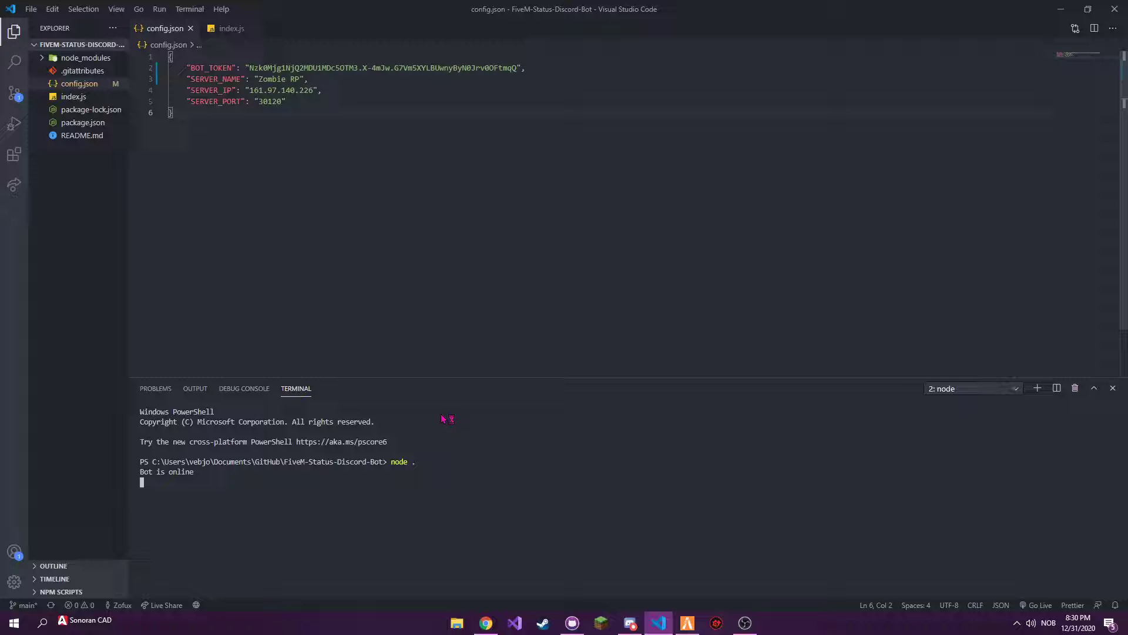
pyautogui.click(486, 623)
pyautogui.click(630, 623)
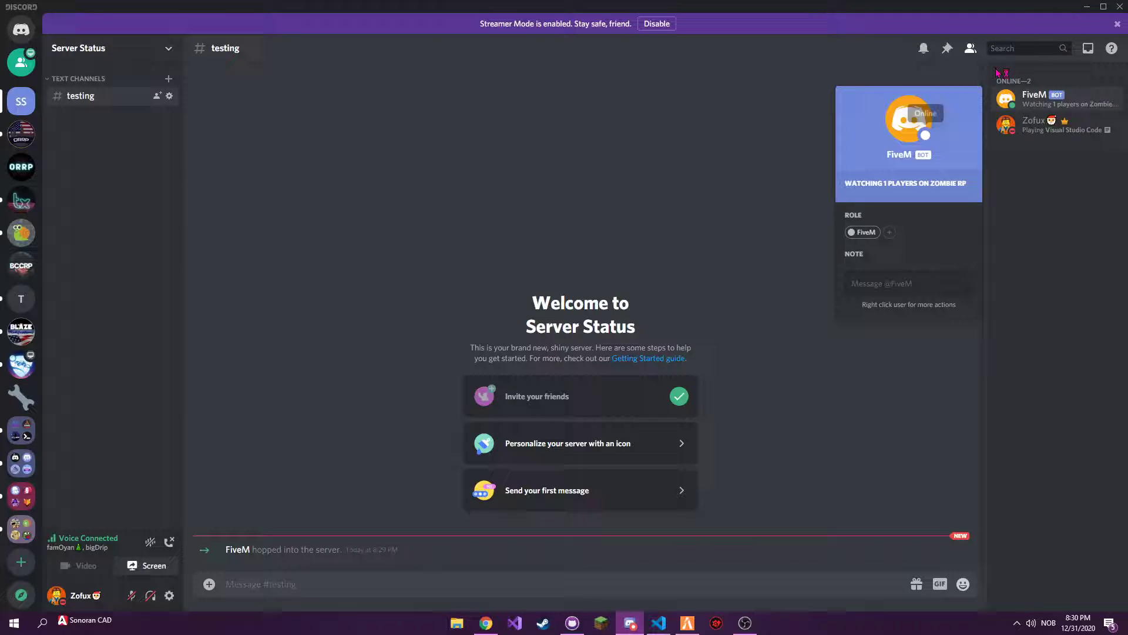
pyautogui.click(486, 623)
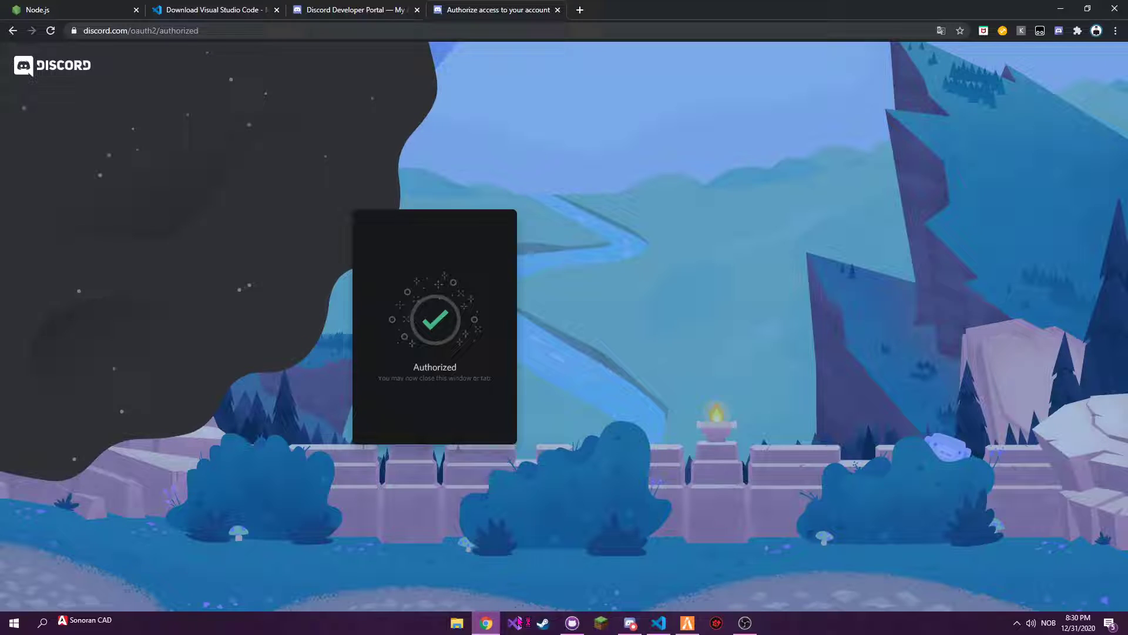
# Switch to Visual Studio Code, highlight the SERVER_IP value in config.json for review and return to the bot's status in Discord.
pyautogui.click(659, 623)
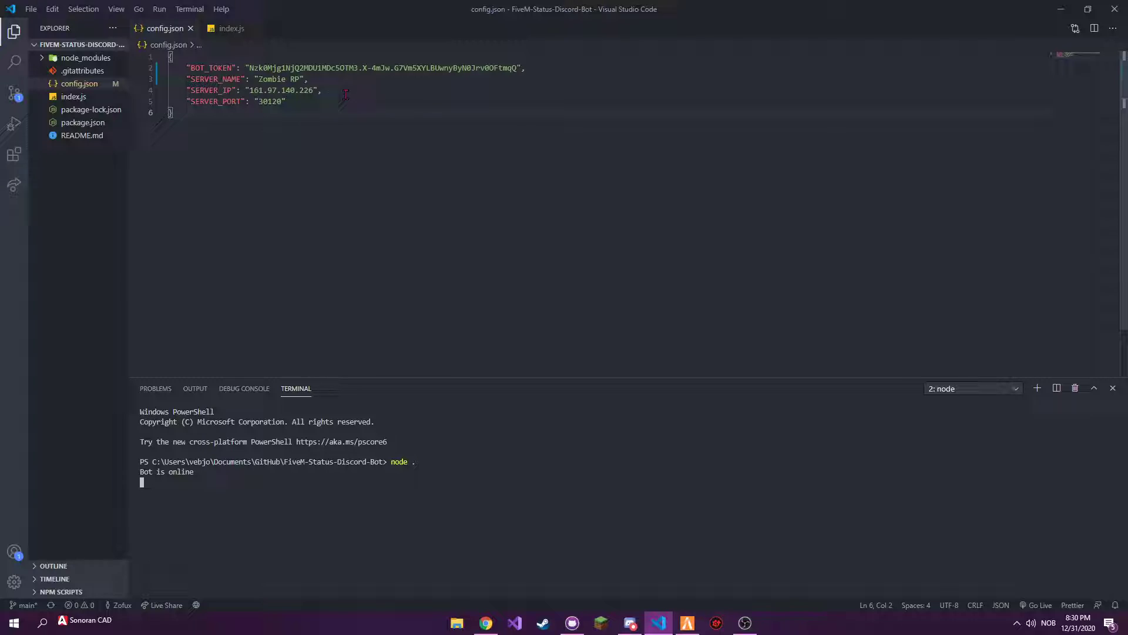
pyautogui.moveTo(346, 93); pyautogui.dragTo(244, 90)
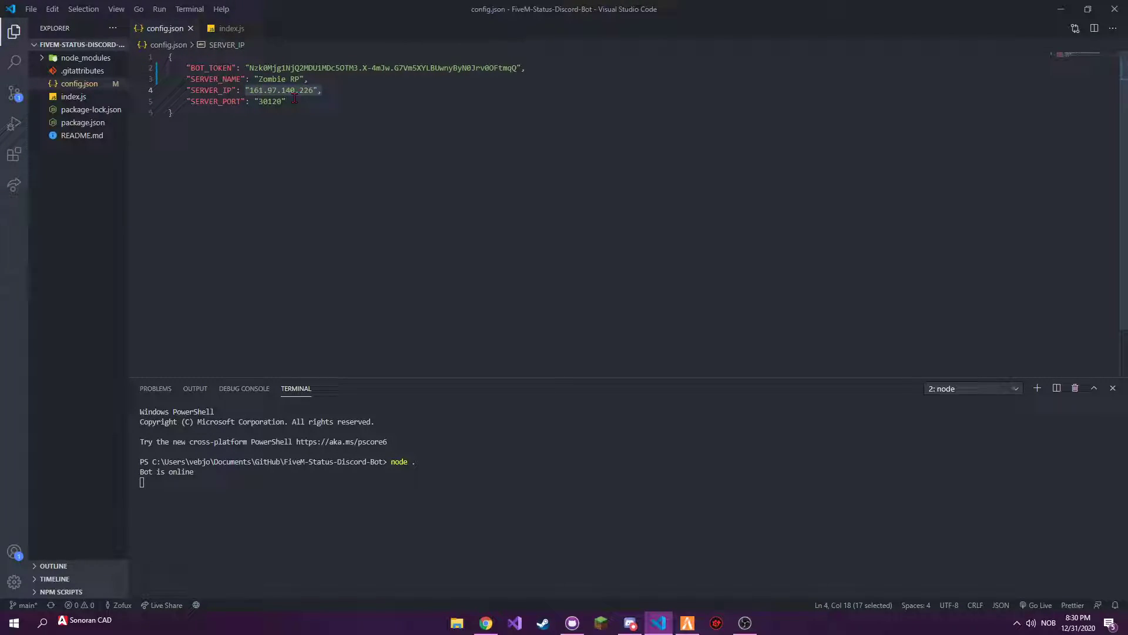
pyautogui.moveTo(322, 90); pyautogui.dragTo(241, 89)
pyautogui.moveTo(322, 91); pyautogui.dragTo(245, 90)
pyautogui.moveTo(337, 89); pyautogui.dragTo(244, 90)
pyautogui.moveTo(349, 91); pyautogui.dragTo(252, 90)
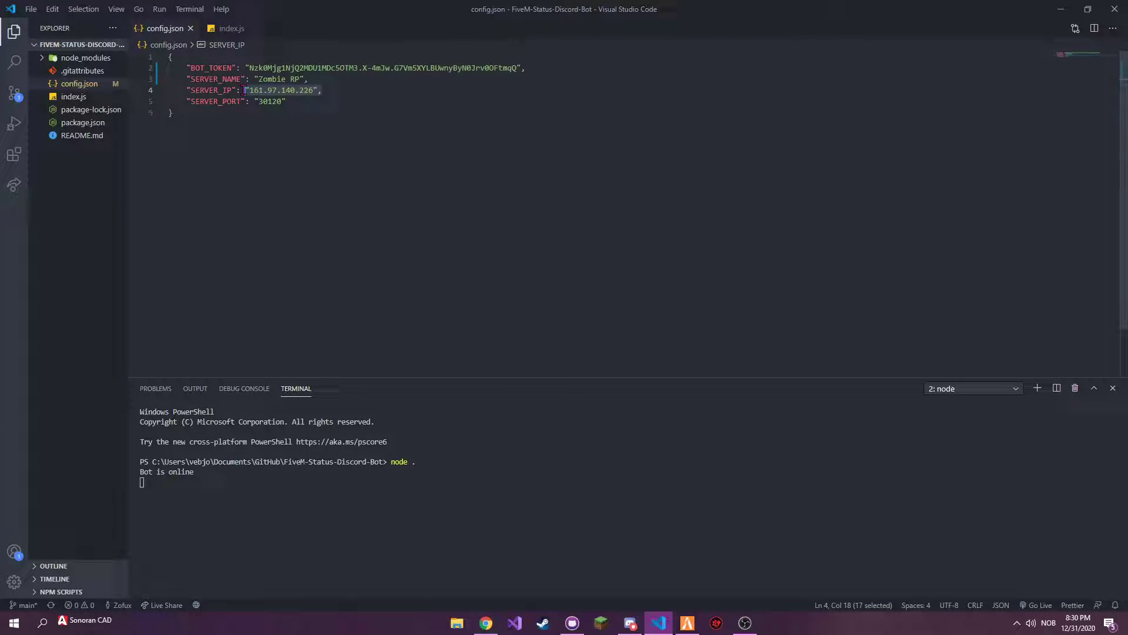
pyautogui.moveTo(324, 90); pyautogui.dragTo(245, 90)
pyautogui.click(640, 629)
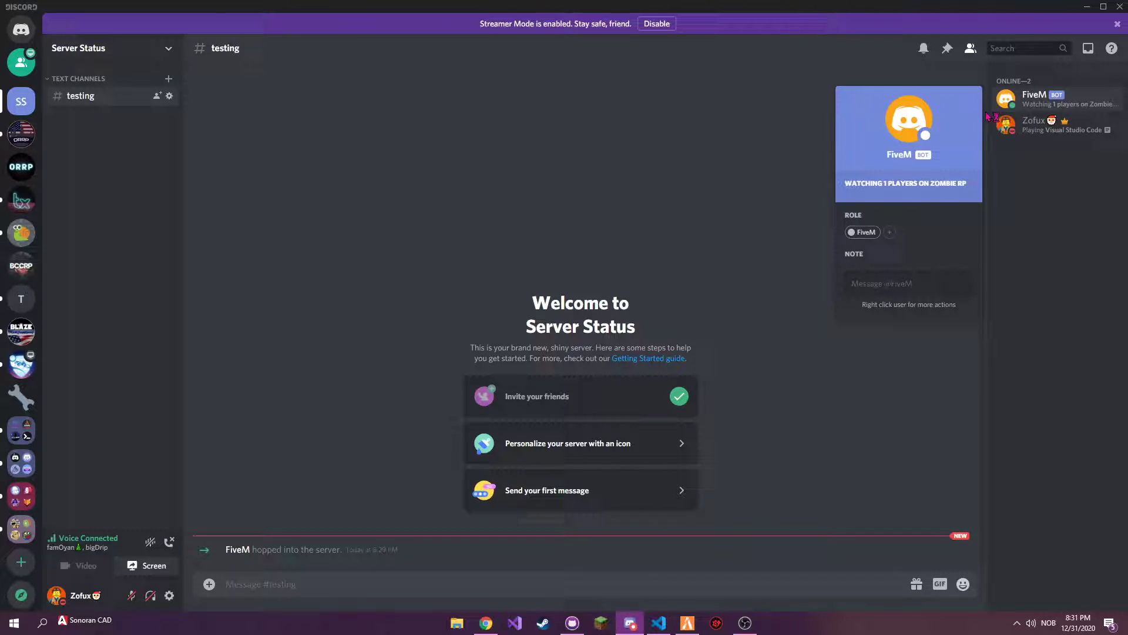